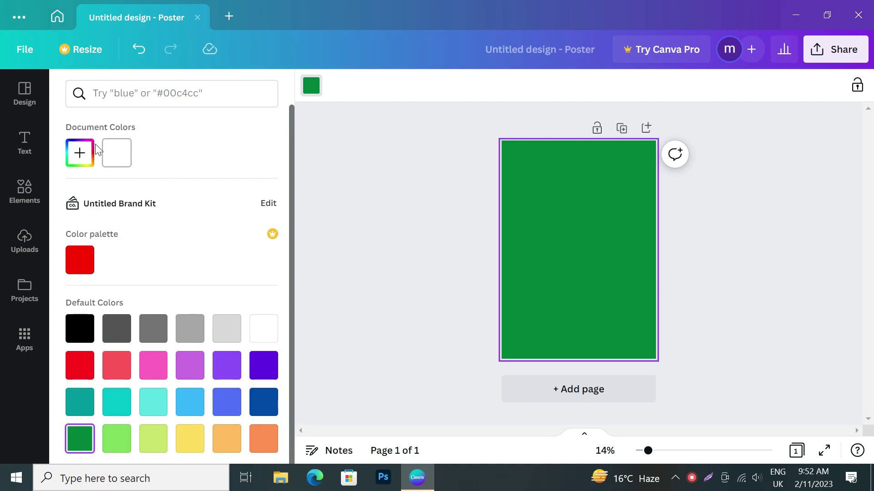
Set the poster's background to a custom softer green, about #3EA46A.
drag(233, 231, 190, 210)
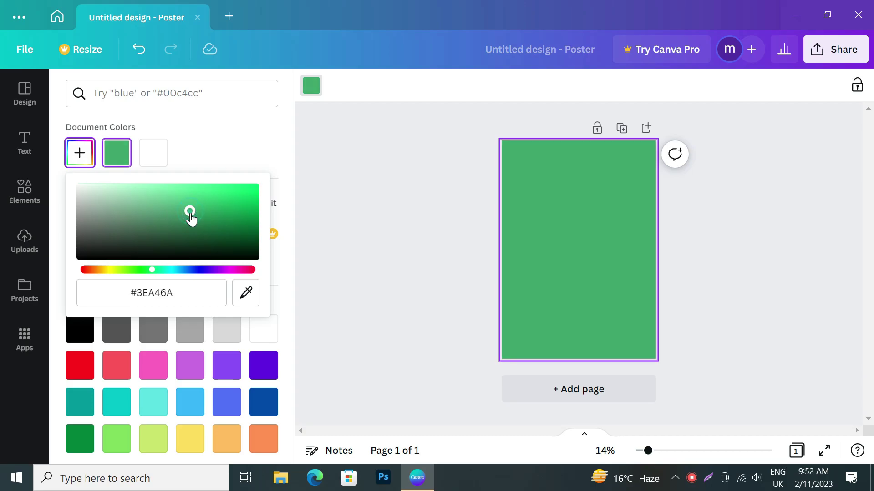
click(415, 199)
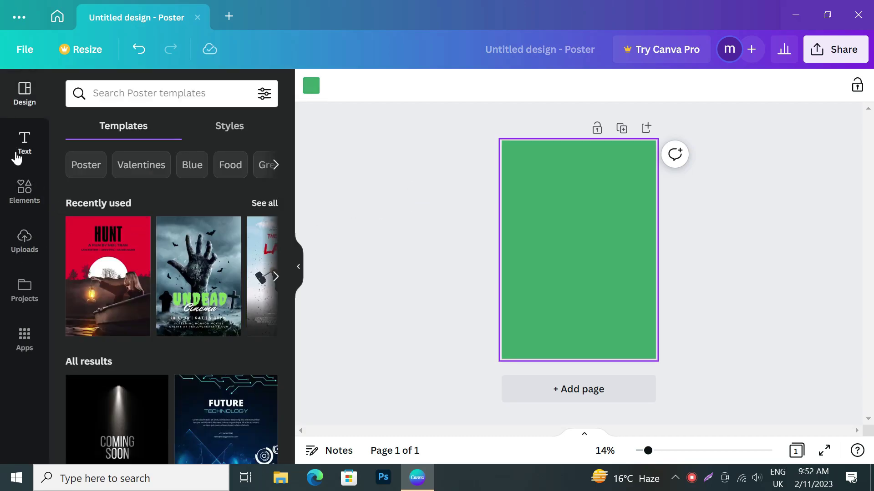
Search the elements for SHAPES, list all graphics, and add the yellow wavy corner shape to the poster.
click(17, 158)
click(24, 189)
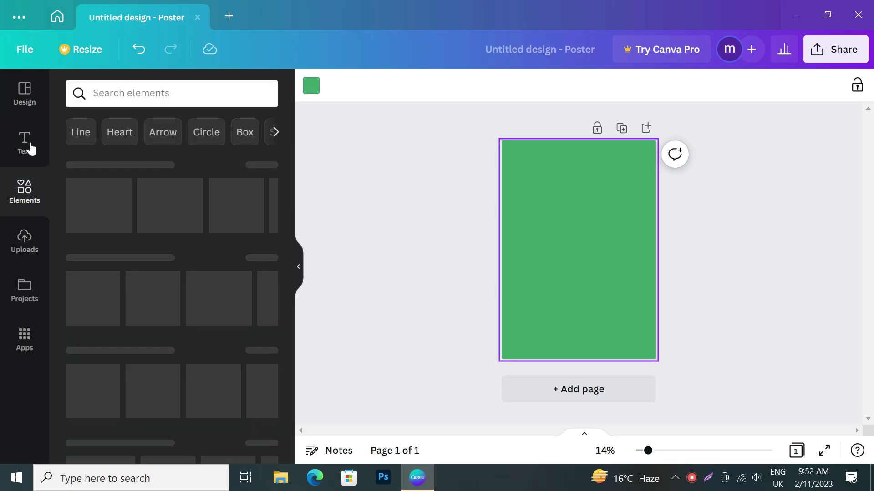
click(145, 95)
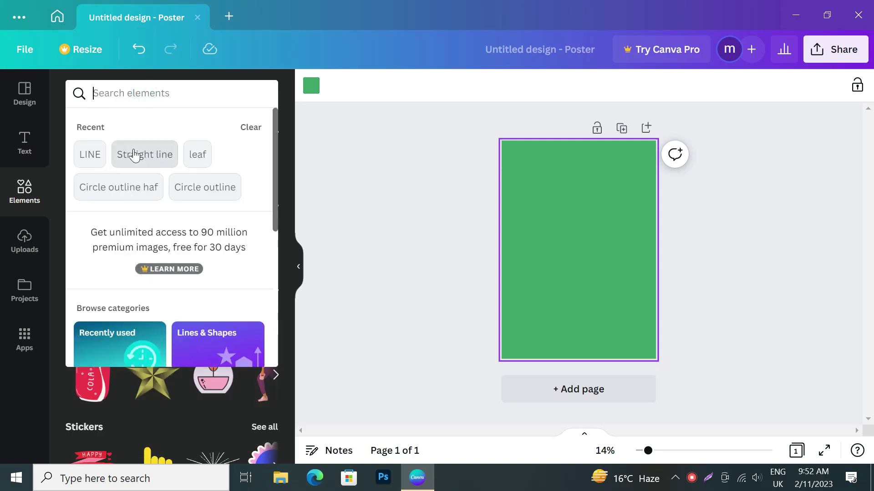
click(176, 99)
text(SHA)
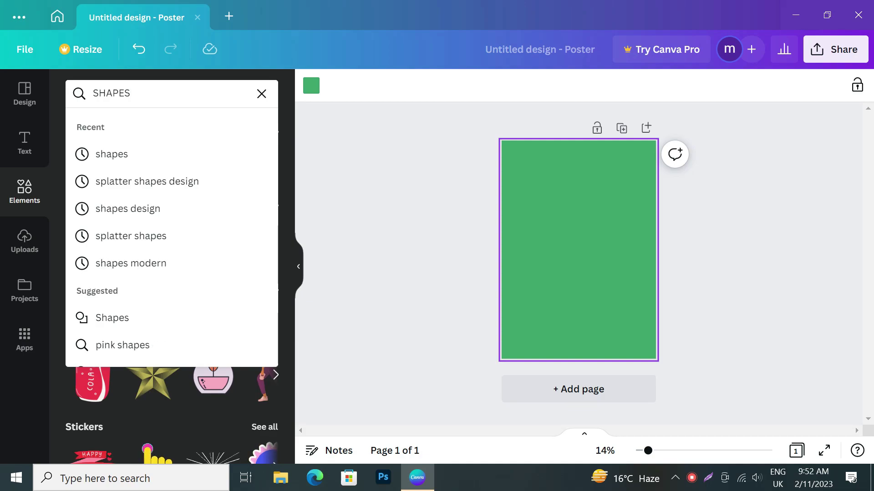
text(PES)
key(Return)
click(264, 274)
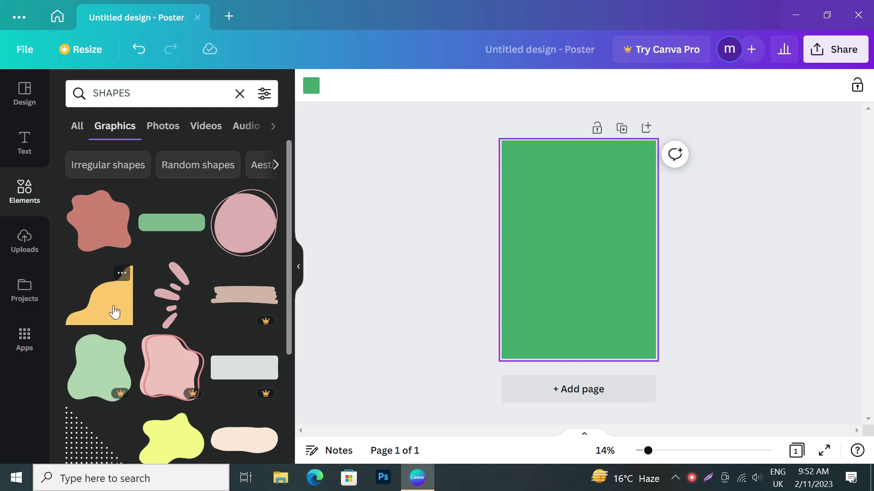
drag(492, 296, 548, 264)
Recolor the wavy shape to the custom light green #82D1A4.
click(302, 86)
click(79, 152)
click(124, 148)
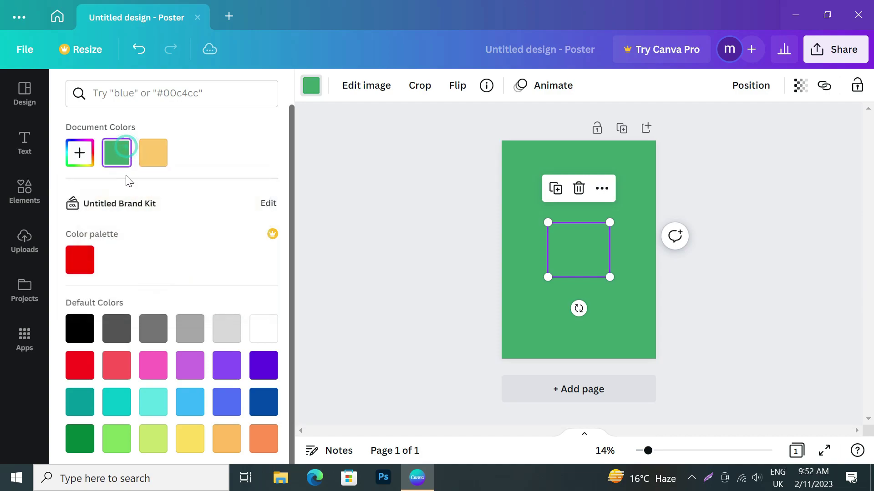
click(73, 148)
drag(205, 210, 146, 197)
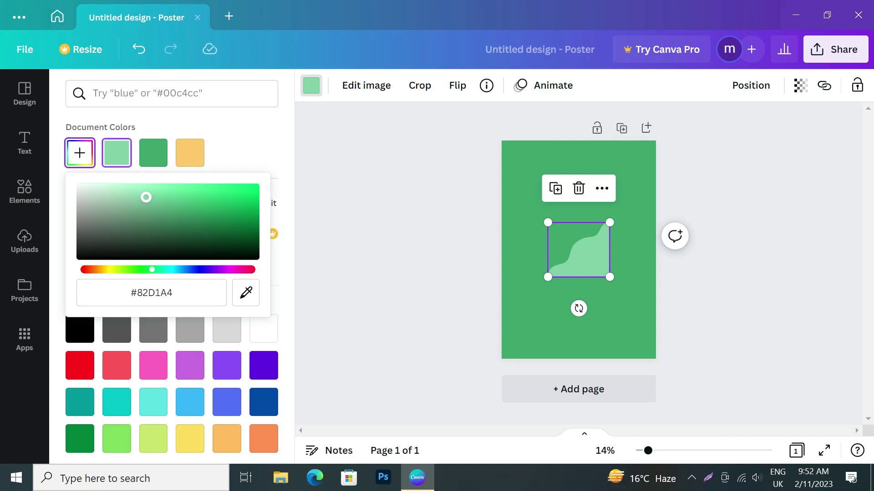
Rotate and enlarge the light green wavy shape and place it across the poster's lower half.
drag(578, 309, 476, 267)
drag(615, 270, 755, 366)
drag(630, 308, 531, 273)
drag(496, 328, 523, 357)
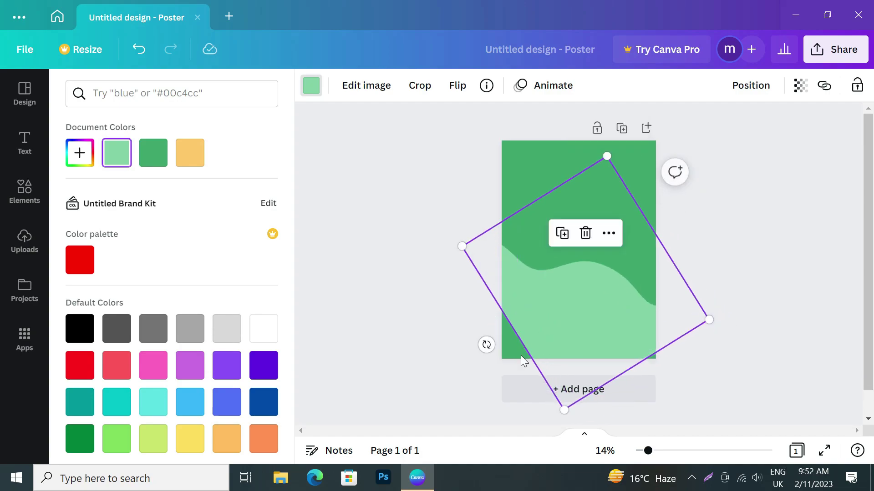
Enlarge the wavy shape further and reposition it until it fills the poster's whole lower part.
drag(563, 410, 555, 455)
drag(551, 343, 552, 294)
drag(425, 234, 382, 220)
drag(519, 289, 523, 266)
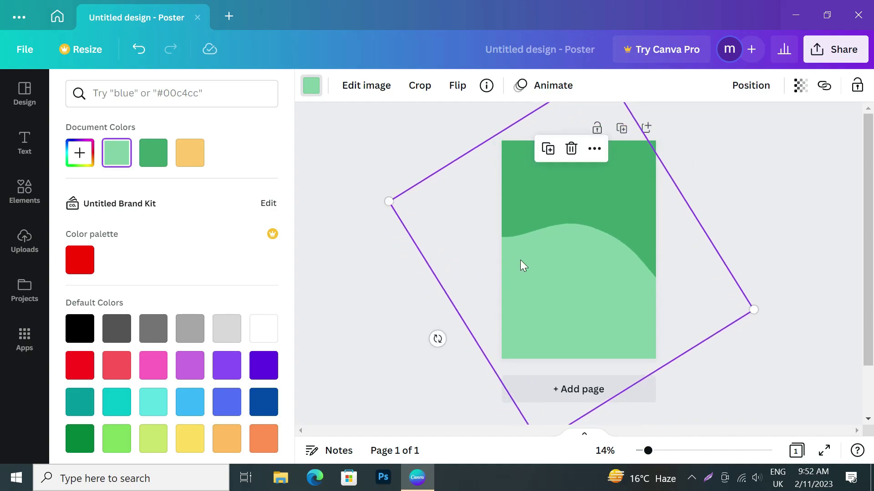
Fine-tune the wavy shape's rotation and position so its edge slopes more steeply down to the poster's right edge.
drag(438, 337, 431, 306)
drag(530, 295, 526, 300)
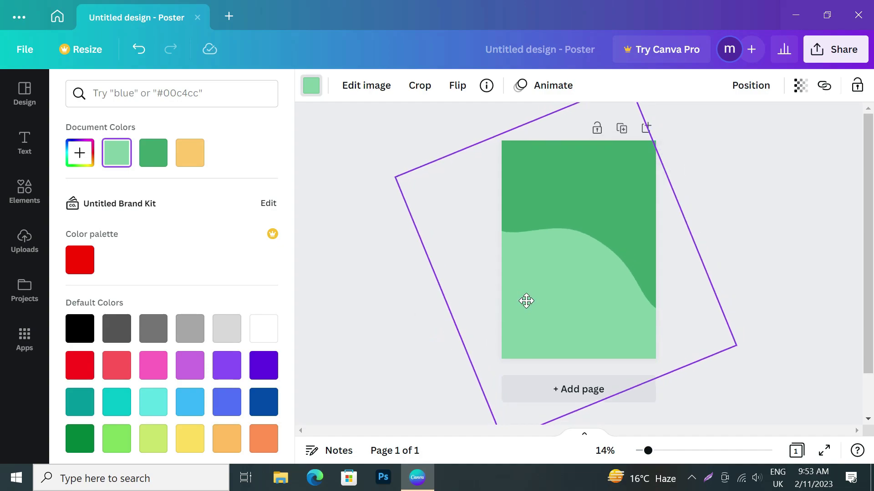
drag(526, 300, 523, 295)
click(351, 278)
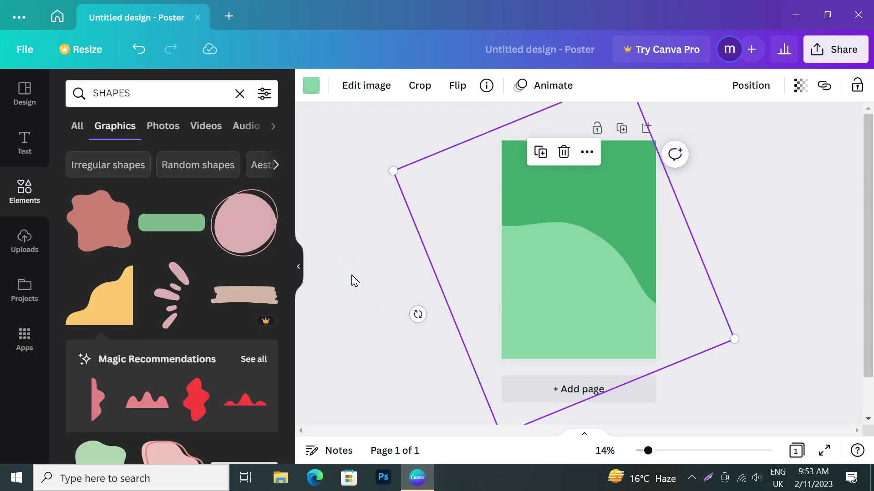
Add the uploaded food plate image, enlarge it to slightly wider than the poster, and center it just above the middle.
click(18, 241)
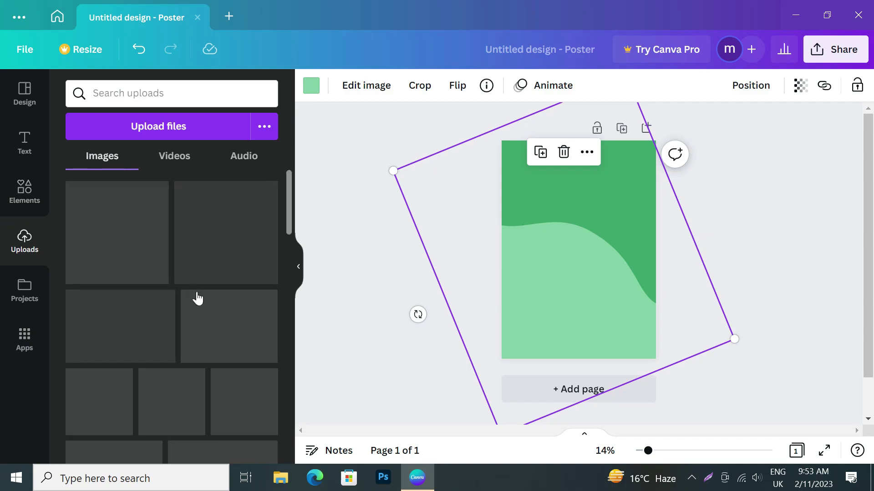
click(132, 332)
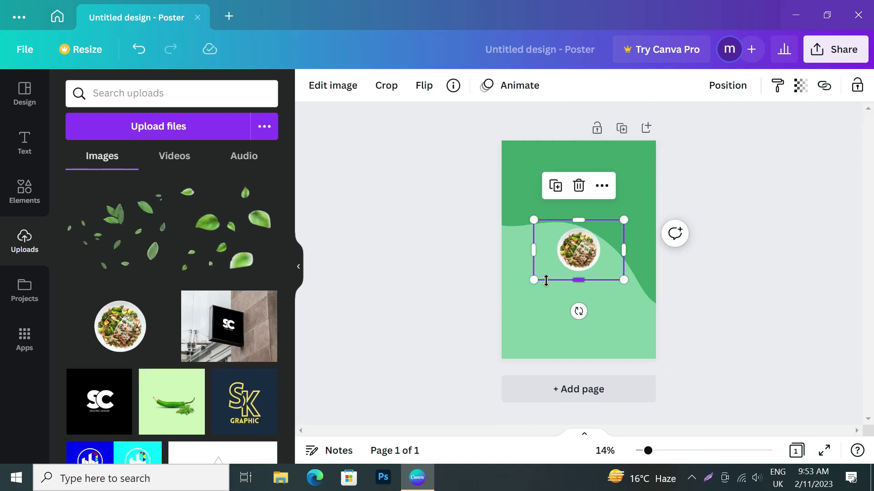
drag(533, 280, 471, 320)
drag(559, 274, 591, 252)
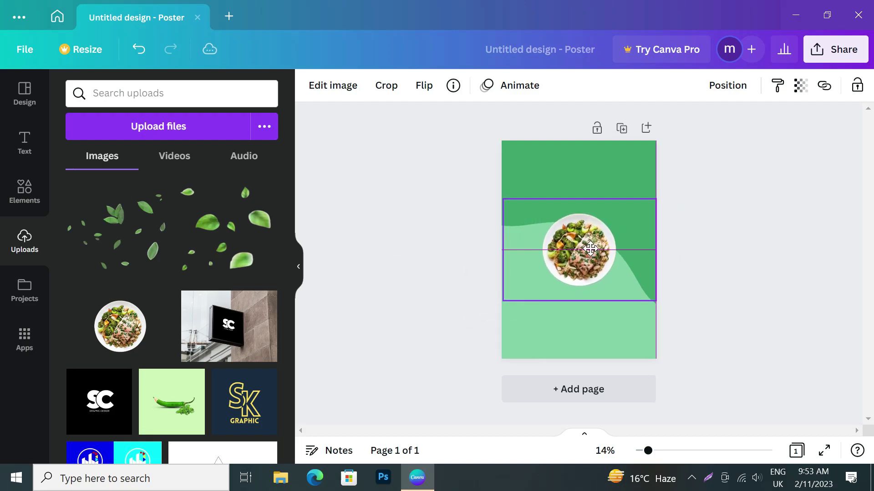
drag(590, 248, 585, 245)
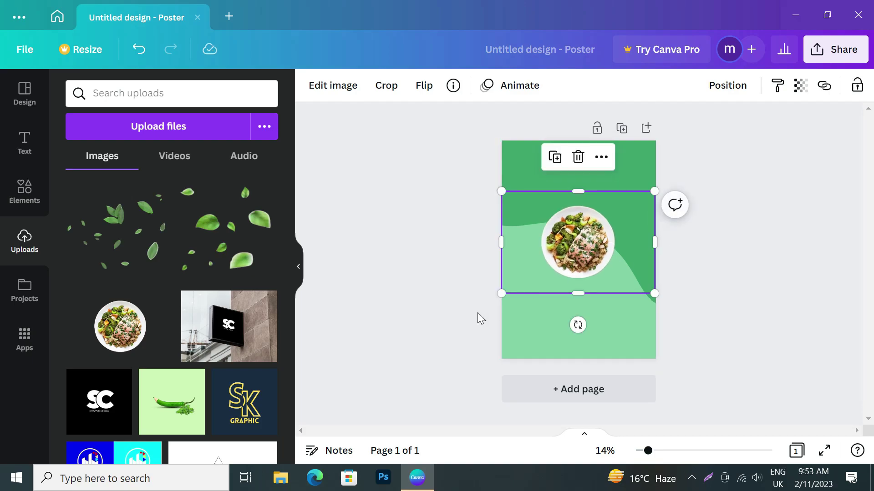
drag(502, 294, 496, 298)
drag(566, 256, 570, 256)
click(782, 197)
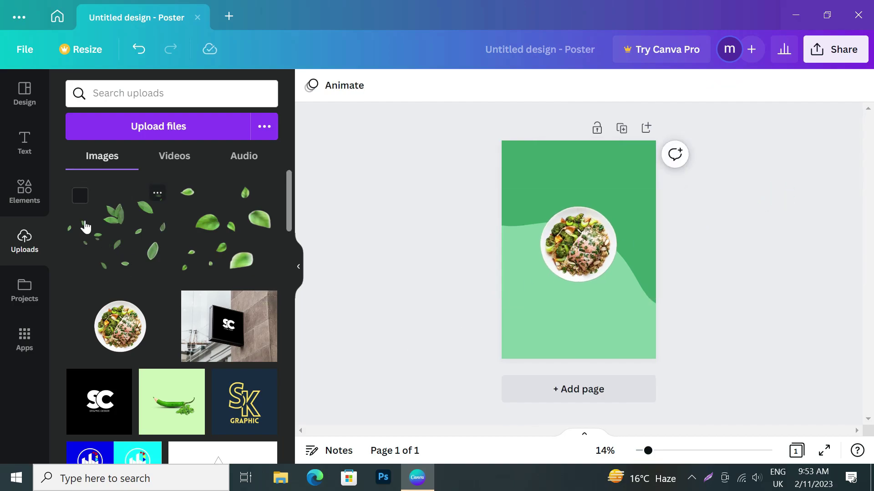
Search the elements for "haf circle line", list all graphics, and add the thin half-circle arc to the poster.
click(23, 191)
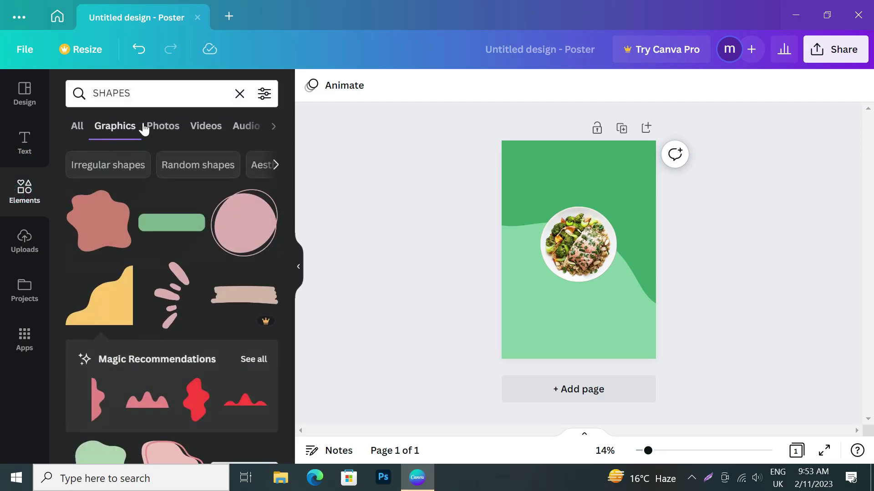
click(231, 97)
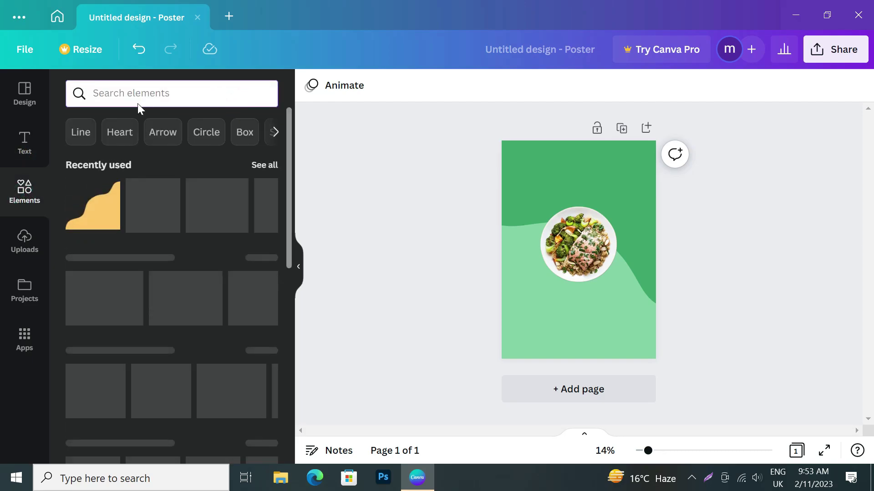
text(HAF CIRC)
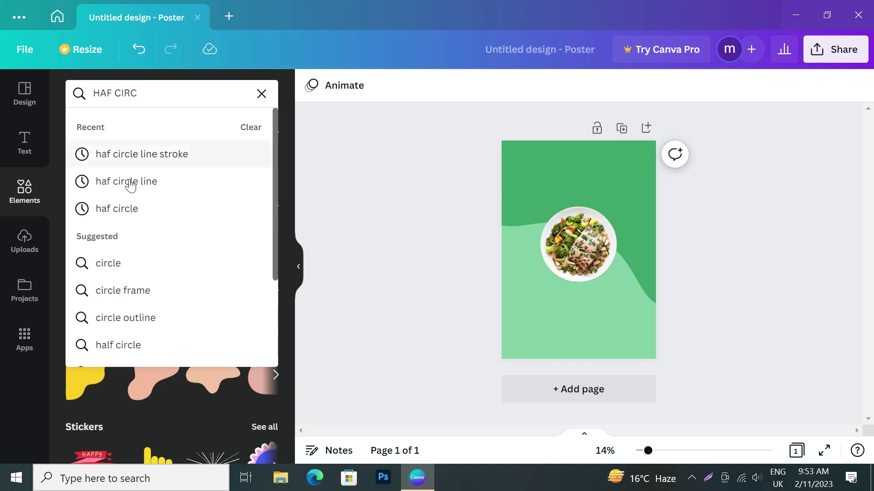
click(146, 183)
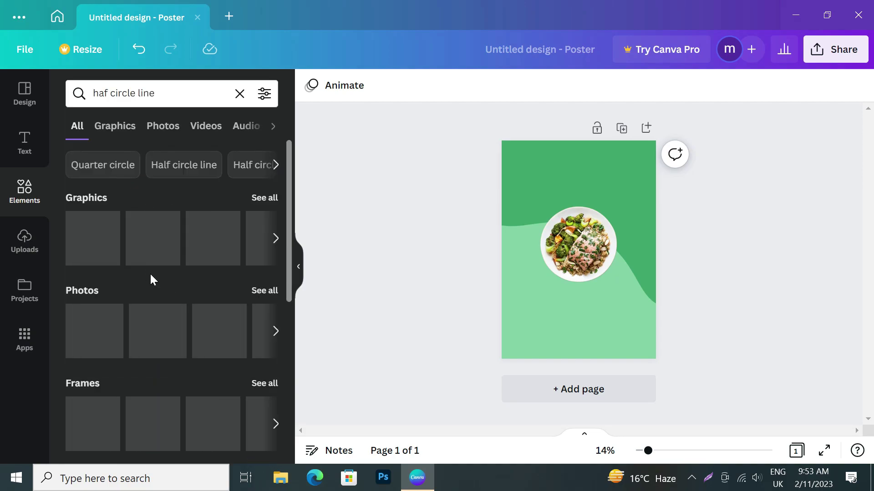
click(261, 199)
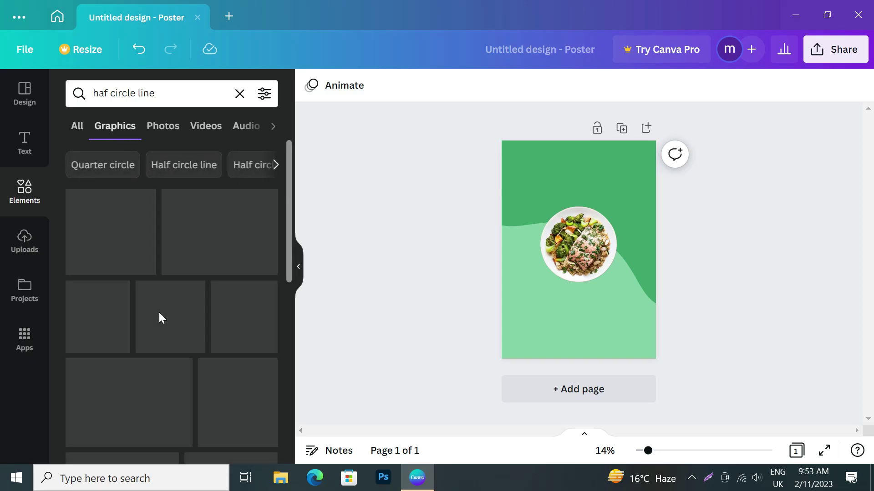
scroll(209, 329, down, 4)
scroll(189, 319, down, 4)
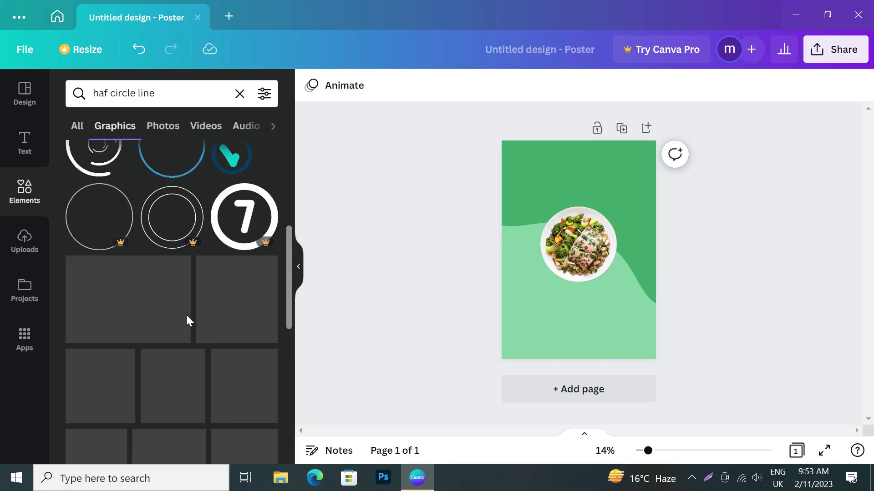
scroll(182, 319, down, 3)
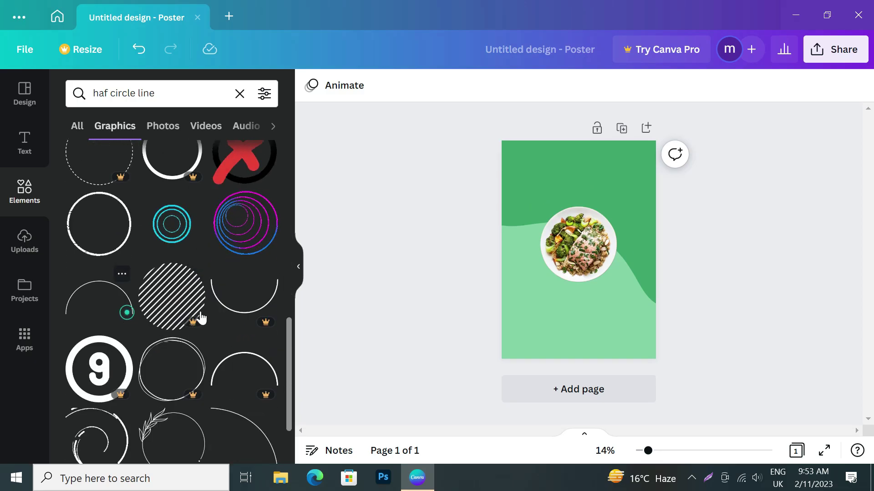
click(99, 295)
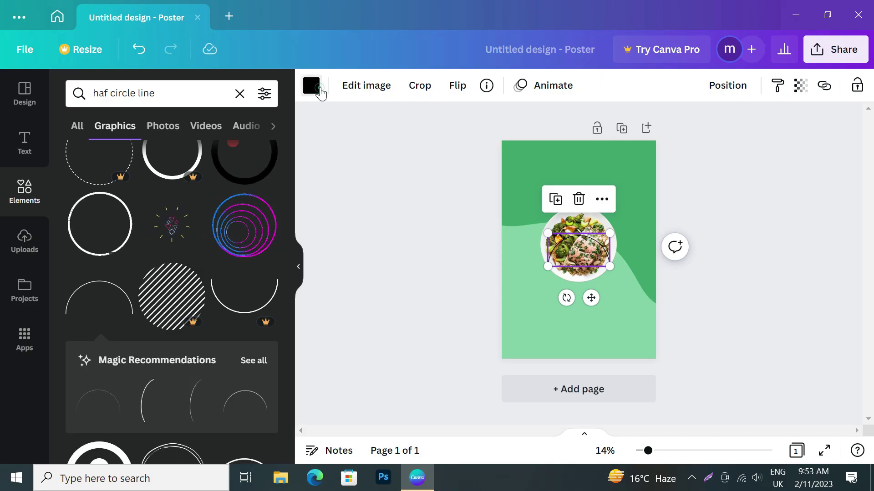
Recolor the half-circle arc to white.
click(311, 85)
scroll(182, 296, down, 2)
click(263, 320)
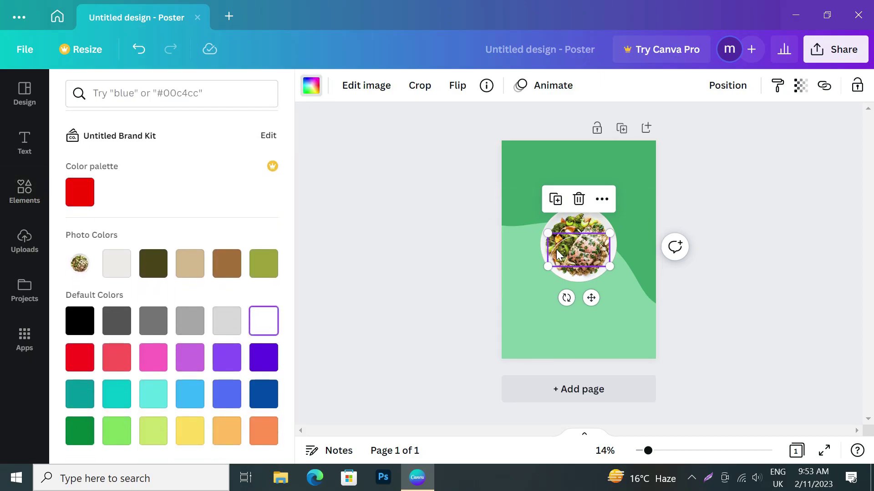
Rotate, enlarge and position the white arc so it curves around the upper right side of the food plate.
drag(567, 297, 557, 291)
mouse_move(561, 222)
mouse_down()
mouse_move(525, 177)
mouse_move(563, 195)
mouse_move(544, 179)
mouse_move(567, 224)
mouse_up()
drag(552, 176, 557, 182)
drag(561, 273, 556, 273)
drag(567, 178, 571, 184)
drag(603, 236, 601, 233)
drag(568, 182, 573, 191)
drag(582, 220, 569, 173)
drag(575, 182, 585, 201)
click(714, 194)
click(561, 243)
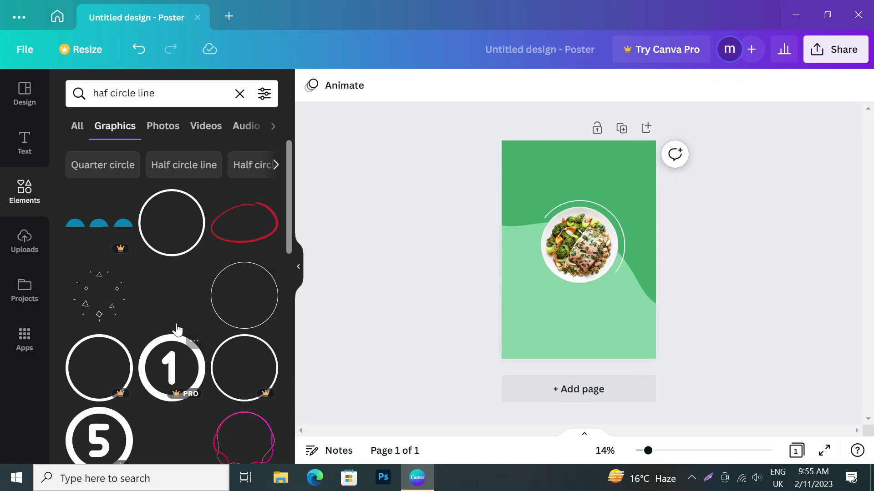
Search the elements for LEAF, look through all the leaf graphics for a suitable leaf, and clear the search.
click(13, 154)
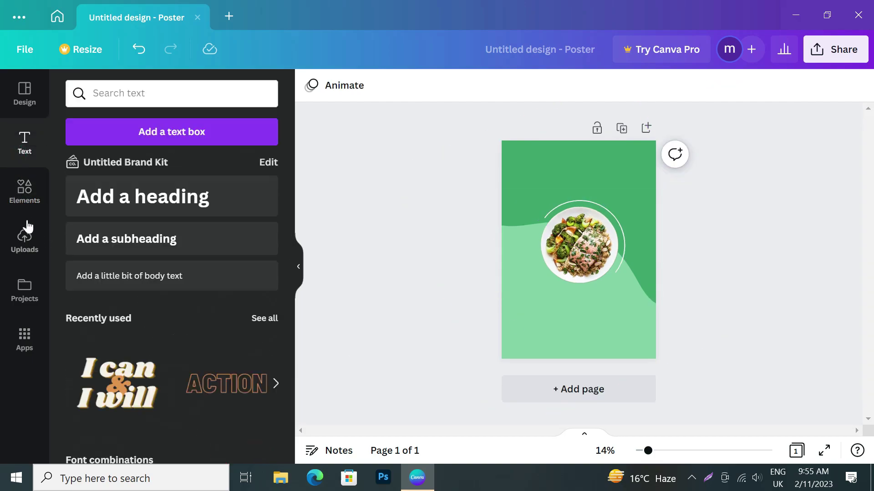
click(40, 188)
click(240, 97)
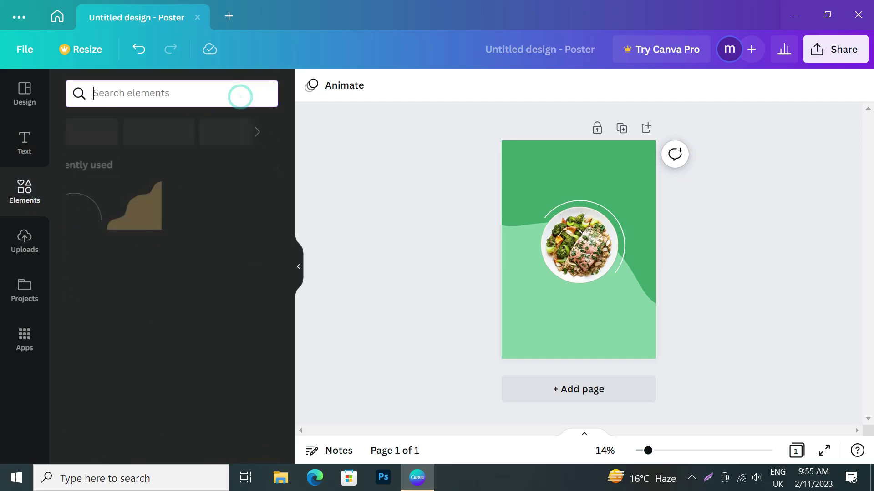
text(LEAF)
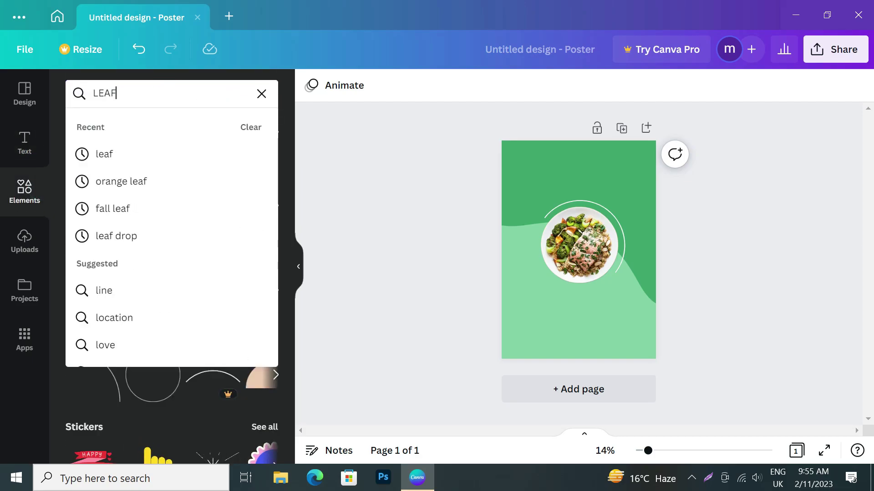
key(Return)
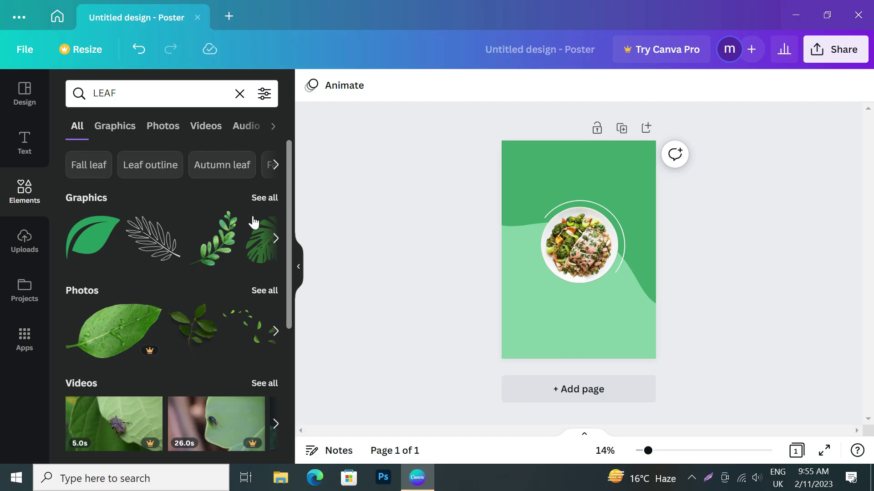
click(263, 199)
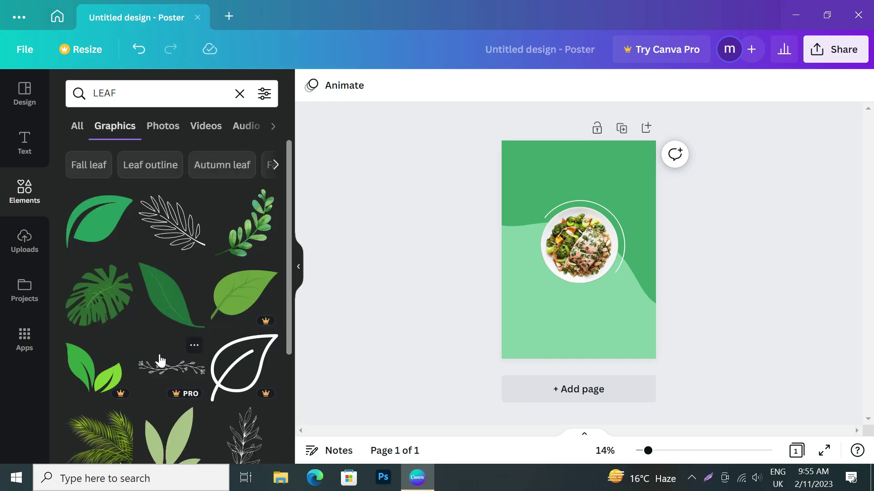
scroll(162, 363, down, 10)
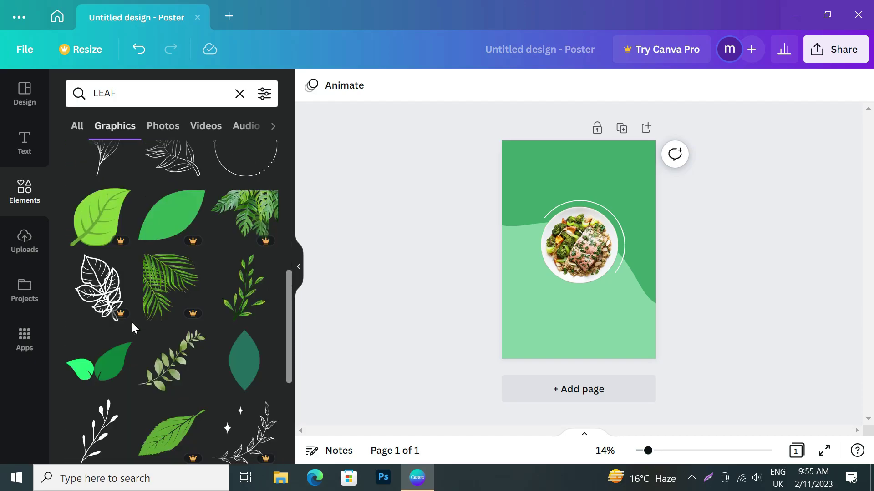
scroll(169, 347, down, 4)
scroll(147, 335, down, 10)
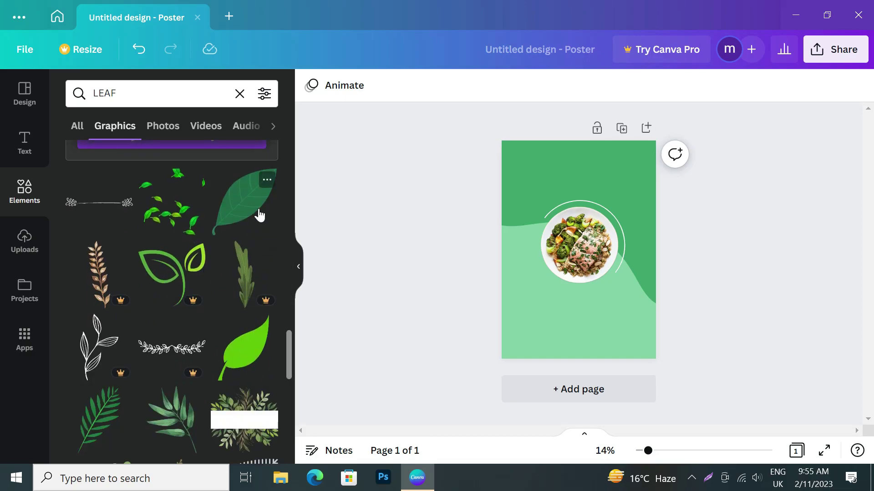
click(240, 94)
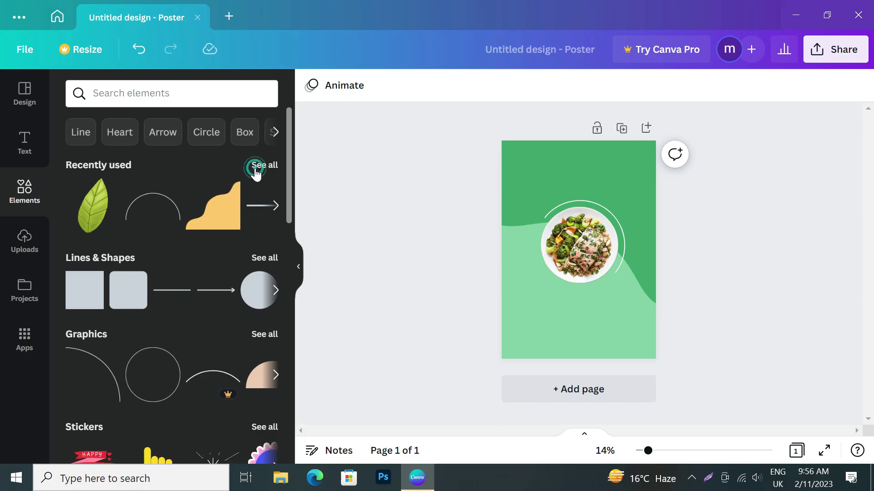
Add the horizontal glossy green leaf from the recently used elements to the poster.
click(256, 168)
scroll(191, 260, down, 2)
click(112, 203)
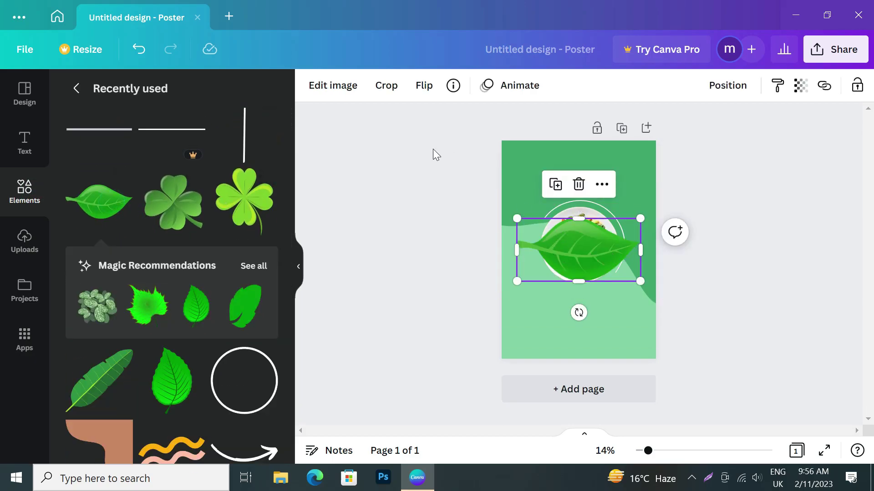
click(333, 94)
click(332, 94)
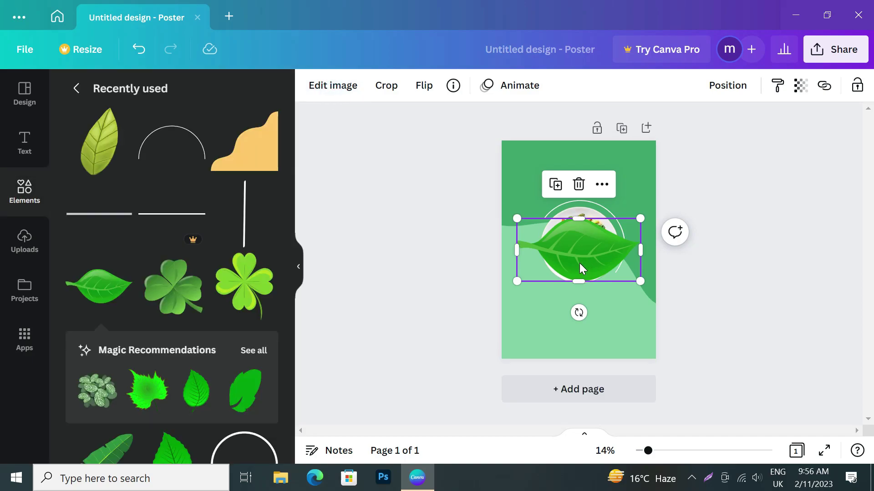
Shrink the green leaf, rotate it upright and place it at the plate's lower right edge, by the end of the white arc.
drag(569, 263, 600, 300)
drag(608, 349, 708, 227)
drag(617, 354, 604, 231)
drag(636, 257, 618, 277)
drag(600, 314, 591, 321)
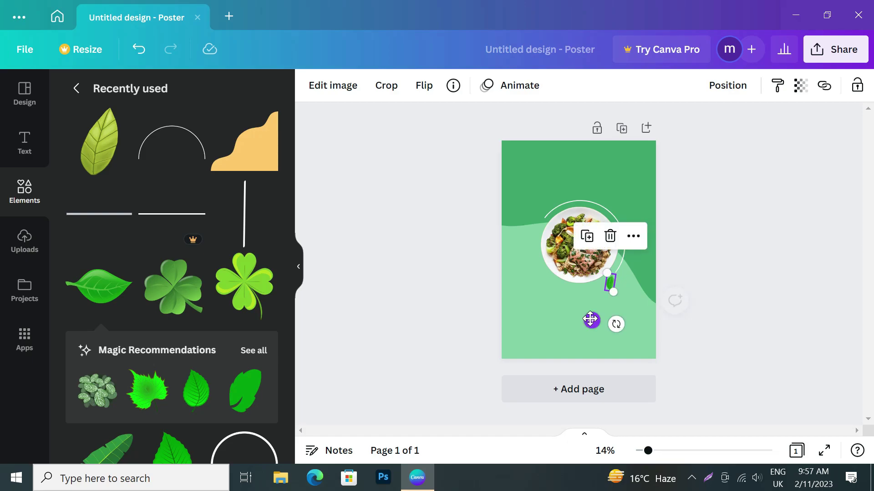
click(794, 229)
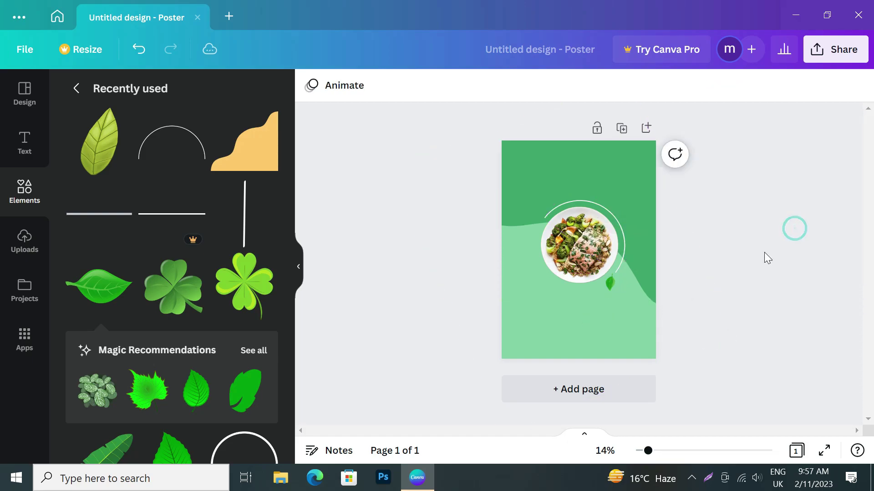
Fine-tune the small leaf's position against the lower end of the white arc.
click(615, 287)
click(608, 282)
drag(609, 282, 607, 282)
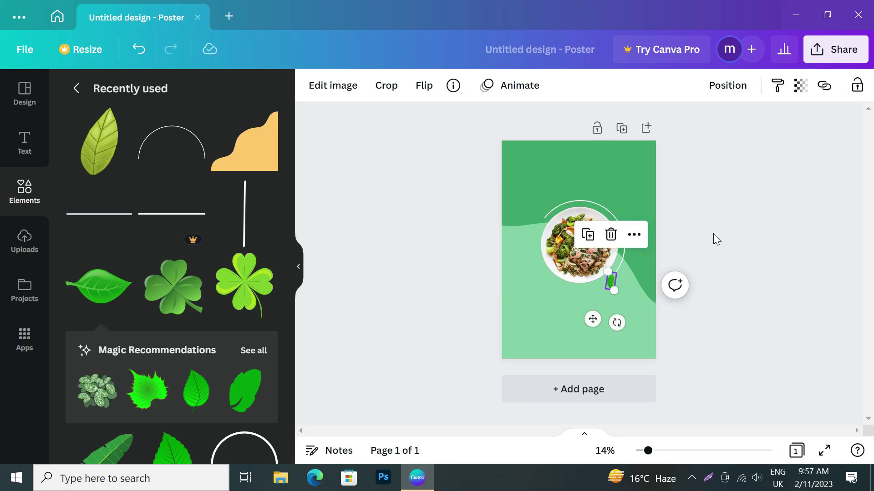
click(721, 228)
click(607, 281)
drag(605, 283, 606, 282)
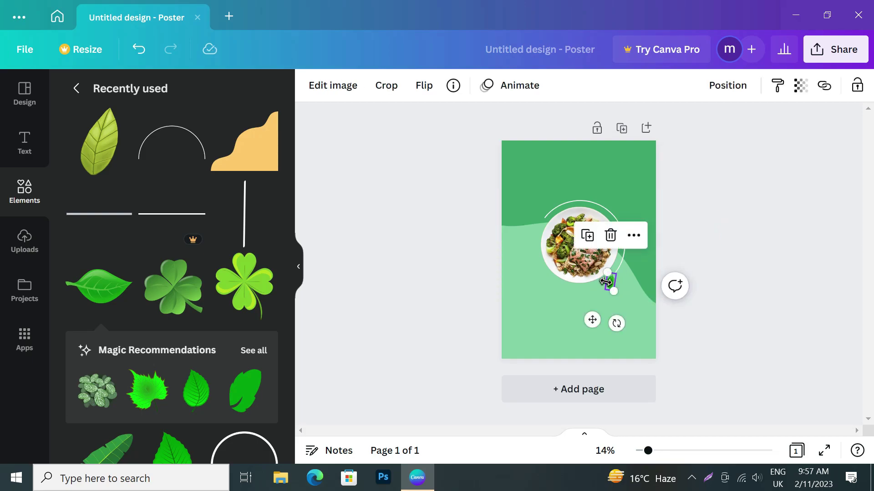
Duplicate the small leaf and place the copy at the plate's upper left edge, by the arc's other end.
click(643, 247)
click(682, 183)
drag(593, 318, 521, 257)
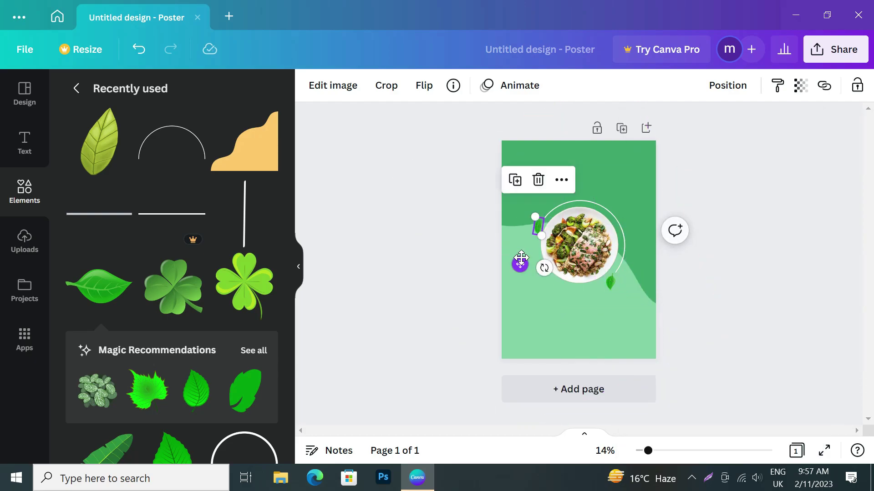
click(694, 209)
click(538, 226)
drag(532, 218, 536, 212)
click(726, 171)
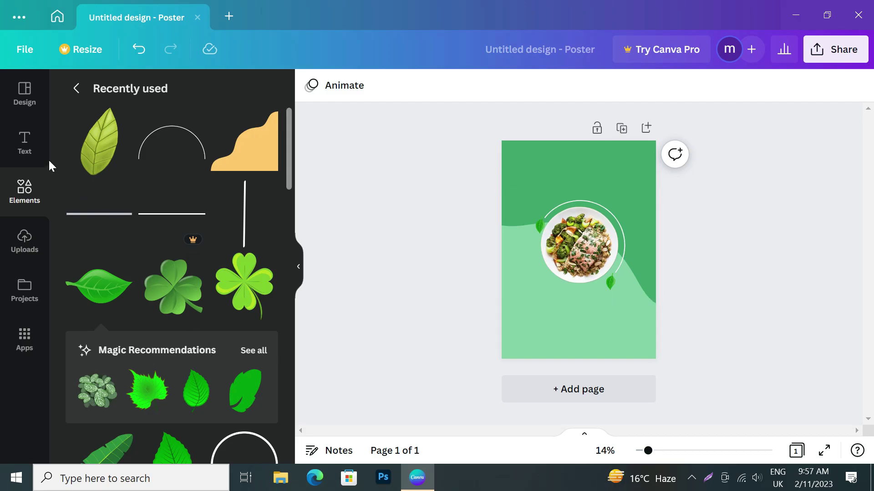
Open the uploaded images.
click(25, 145)
click(25, 207)
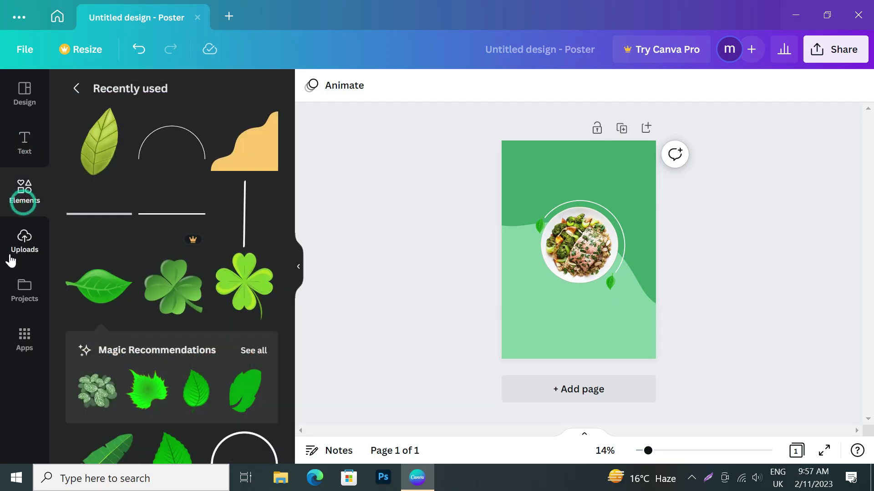
click(14, 253)
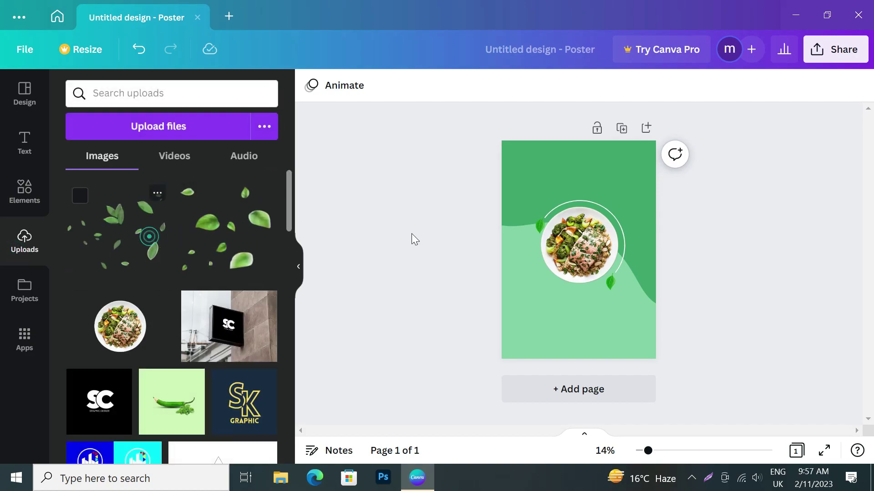
drag(575, 240, 602, 171)
double_click(602, 171)
click(331, 88)
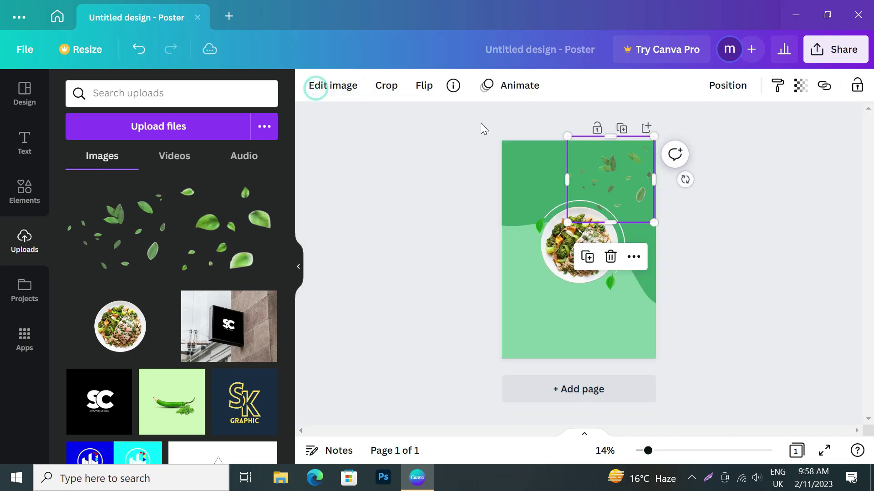
click(613, 256)
Add the uploaded image of large floating leaves and position it in the poster's upper right corner.
click(231, 230)
drag(580, 248, 616, 158)
click(423, 212)
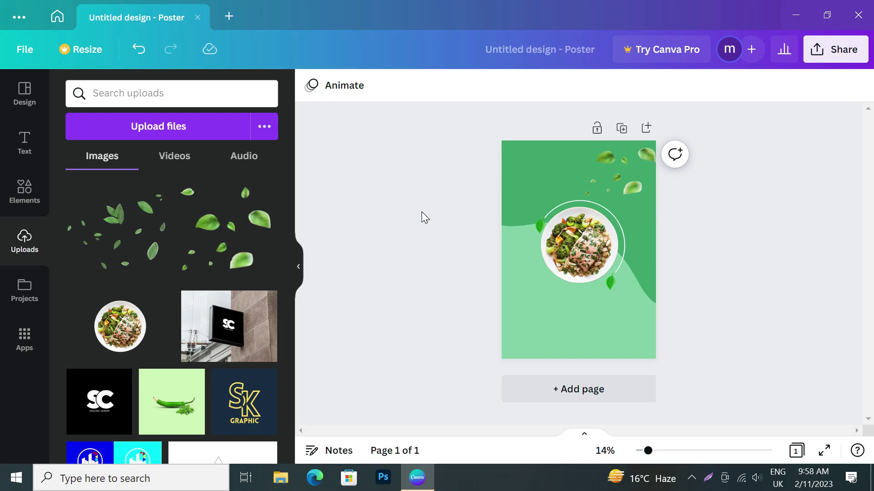
click(246, 228)
drag(605, 247, 621, 176)
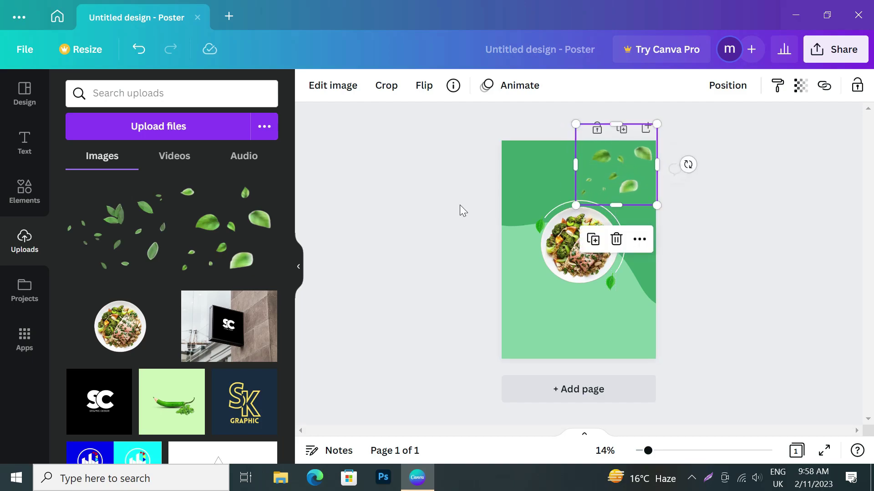
Add a second copy of the large floating leaves image, offset so it runs past the poster's upper right edge.
click(136, 250)
drag(589, 234, 251, 348)
click(248, 228)
drag(604, 256, 678, 180)
click(773, 173)
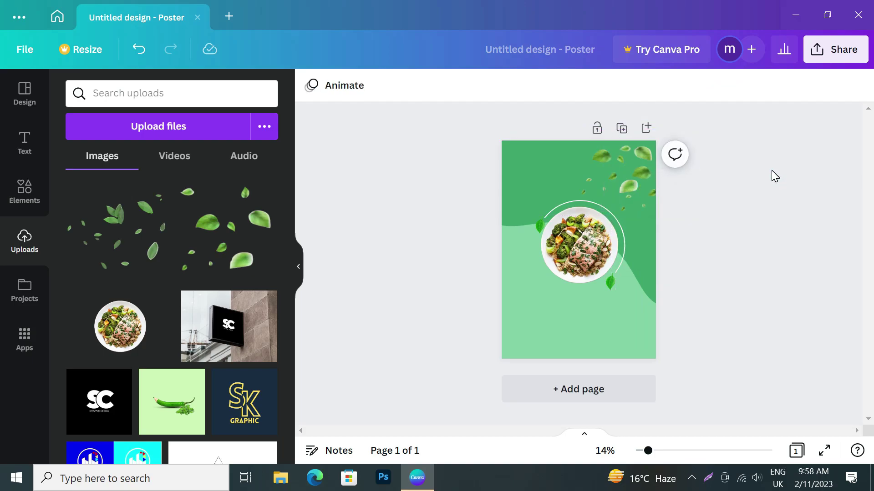
Set the transparency of the leaf at the plate's lower right to 69.
click(606, 285)
click(800, 85)
drag(798, 140, 760, 141)
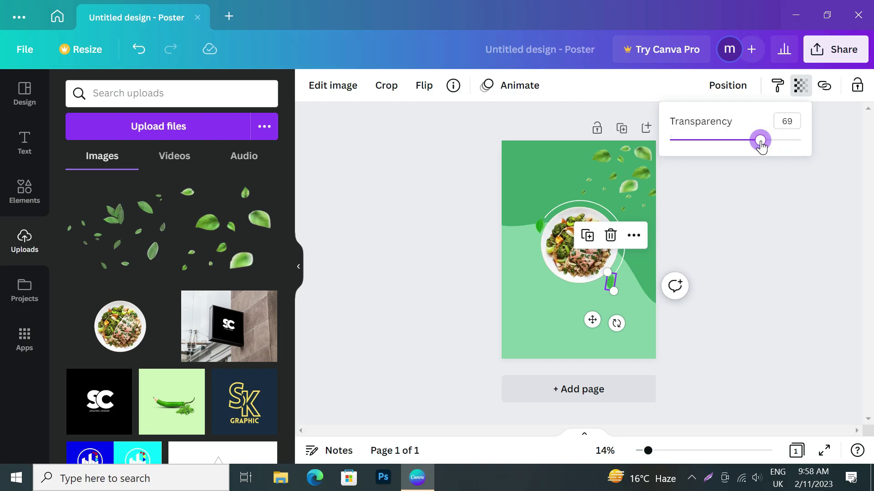
click(739, 191)
click(418, 255)
Set the transparency of the leaf at the plate's upper left to 77.
click(537, 225)
click(800, 85)
click(755, 141)
drag(753, 147, 746, 148)
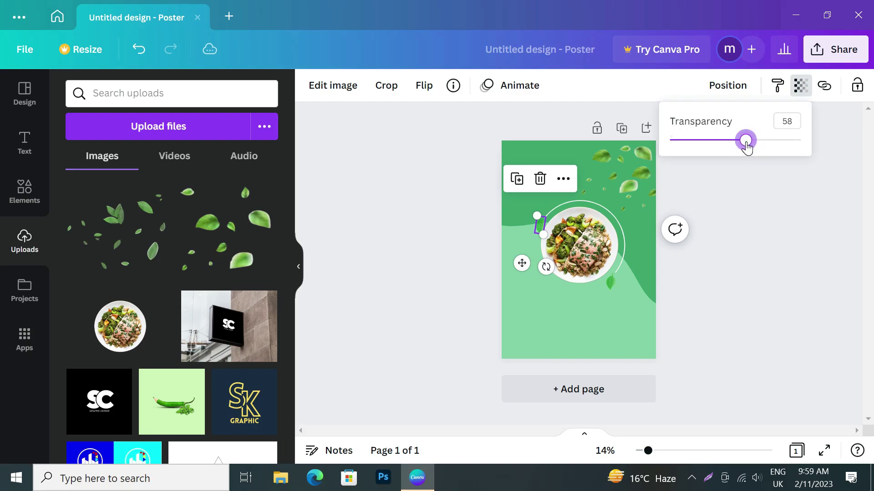
click(756, 141)
drag(758, 145, 771, 146)
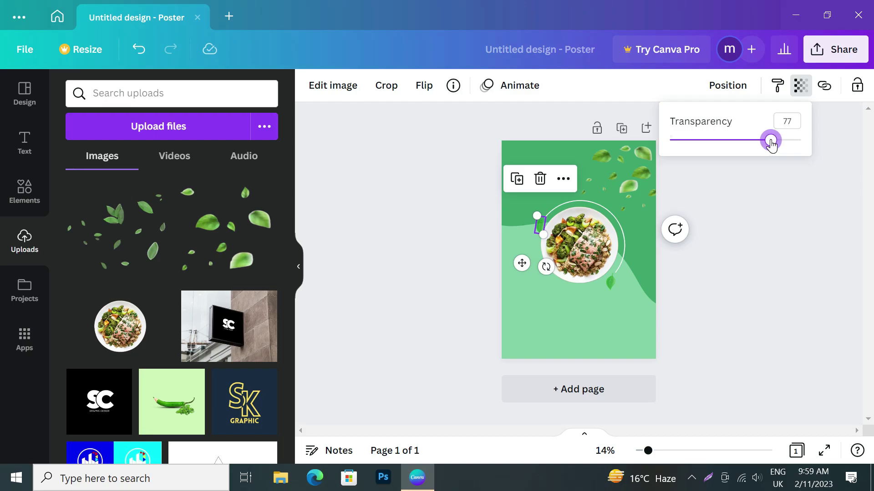
click(739, 212)
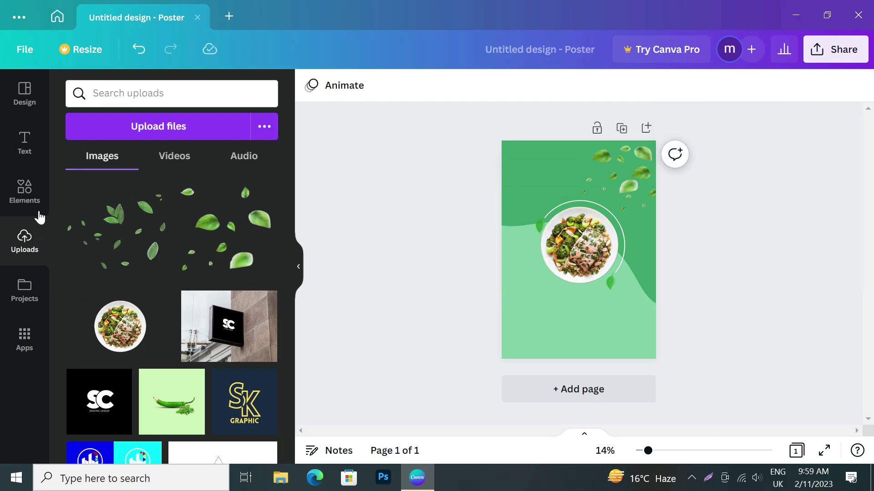
Add a heading to the poster reading "get".
click(26, 150)
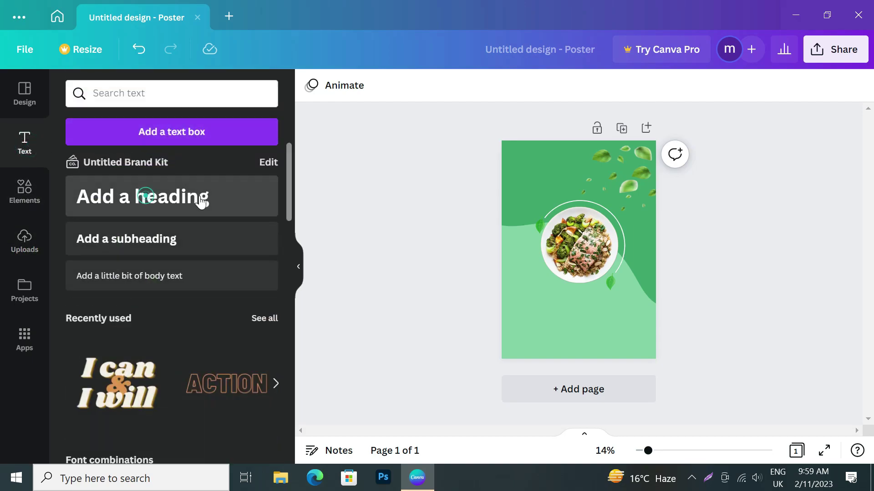
click(201, 199)
key(BackSpace)
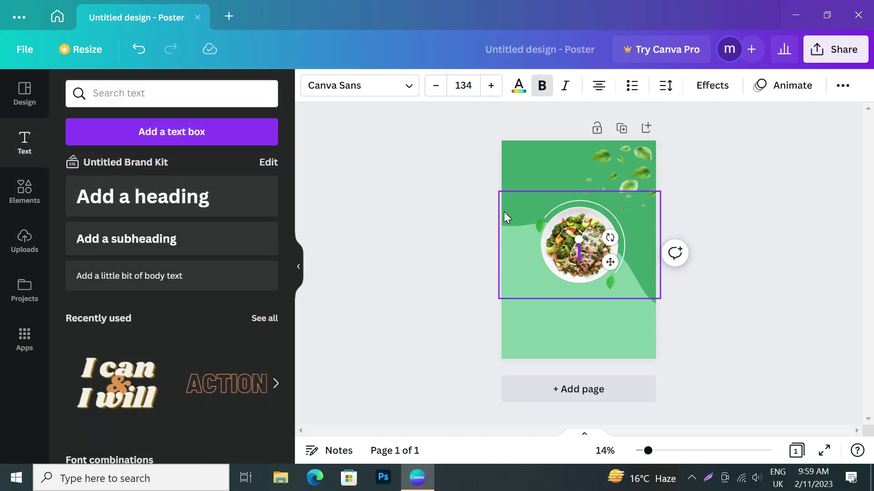
text(get)
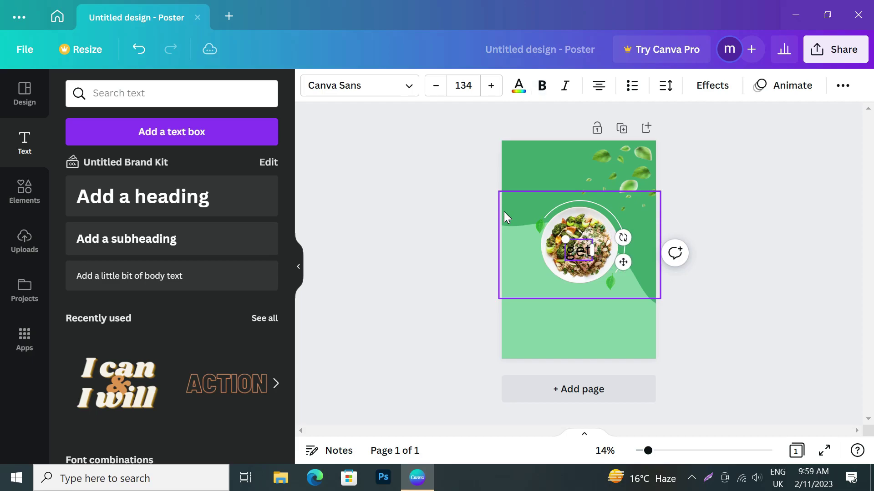
Set the heading's font to Open Sans and its colour to the document's light green.
click(389, 95)
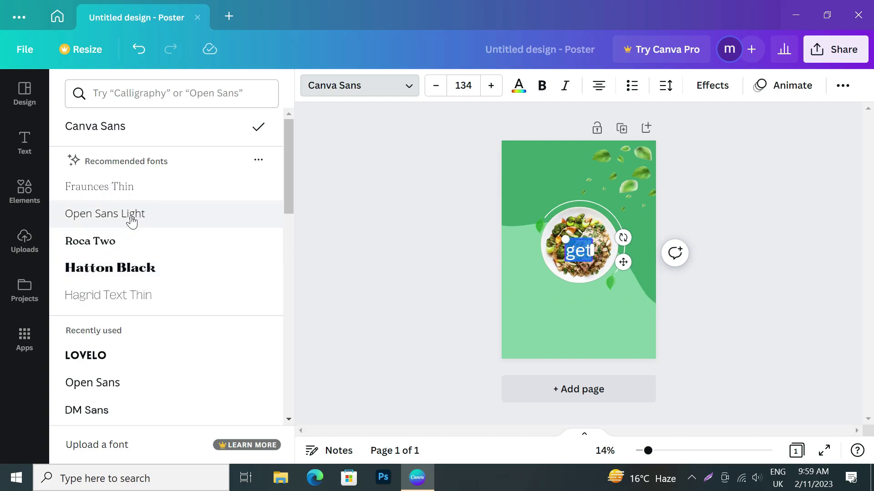
scroll(132, 221, down, 2)
click(114, 314)
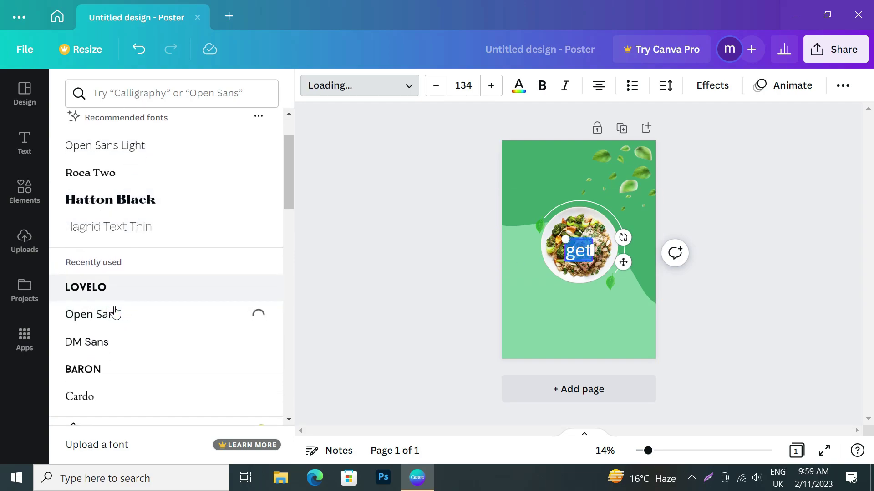
click(519, 87)
click(190, 155)
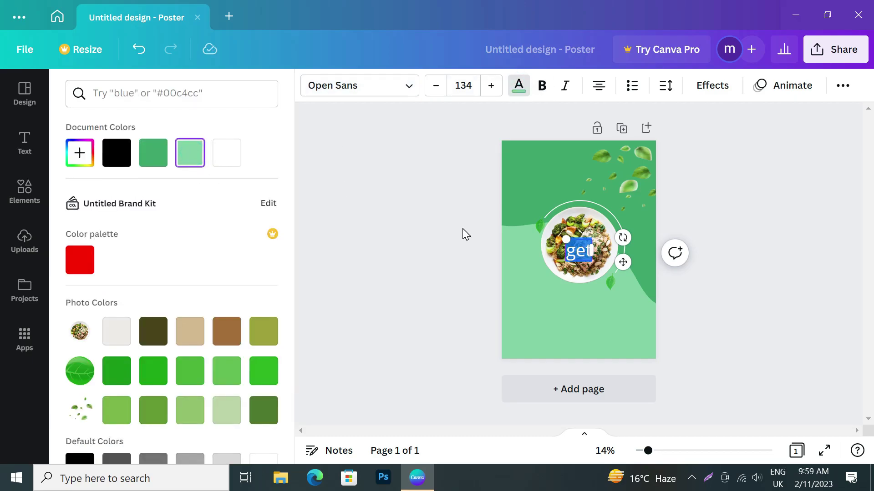
click(462, 228)
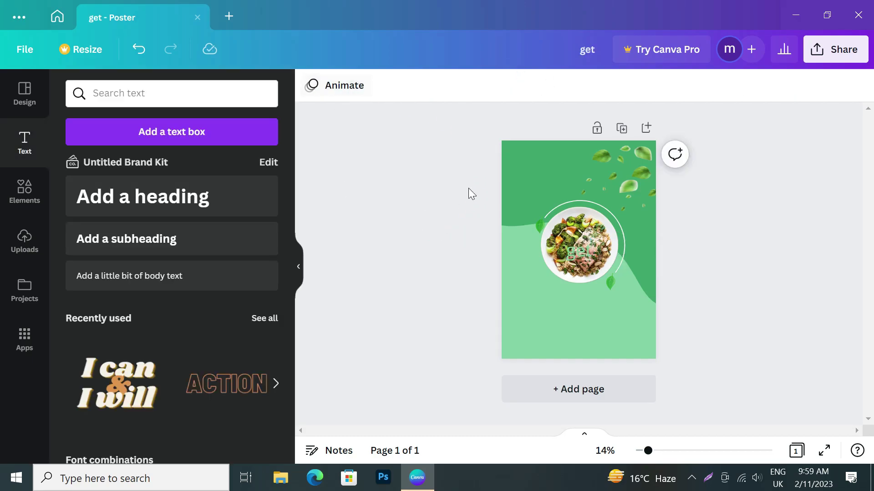
Recolor the "get" heading to the document's darker green, enlarge it to size 258 and place it in the poster's lower left area.
double_click(577, 250)
click(513, 93)
click(117, 153)
drag(594, 288, 541, 364)
drag(505, 301, 532, 326)
click(423, 317)
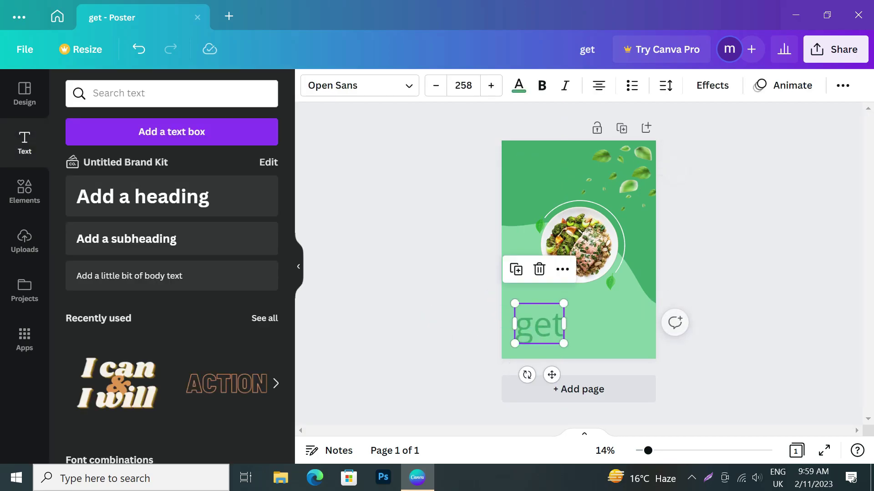
Try the Roboto, Noto Serif and DM Sans fonts on the "get" heading.
double_click(530, 328)
click(402, 82)
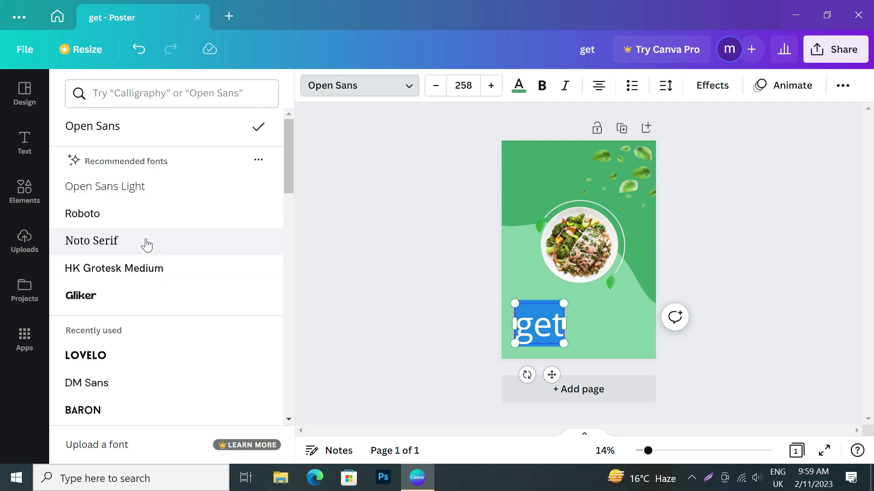
click(112, 214)
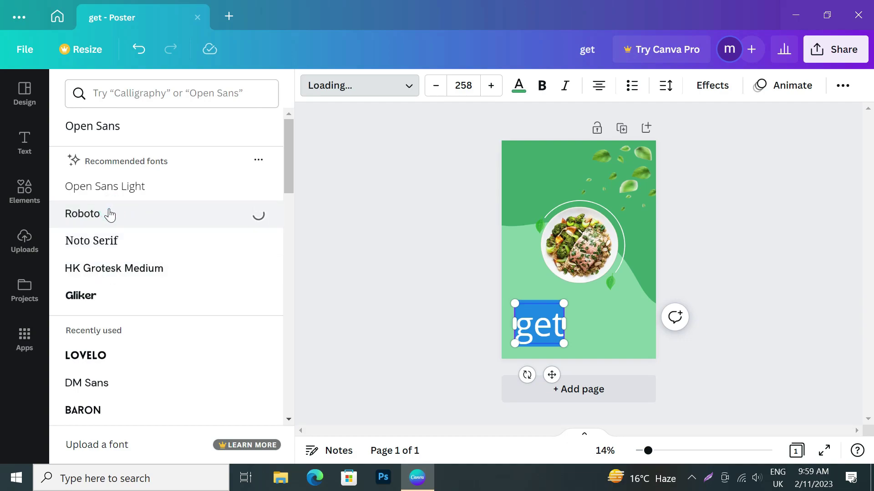
click(105, 236)
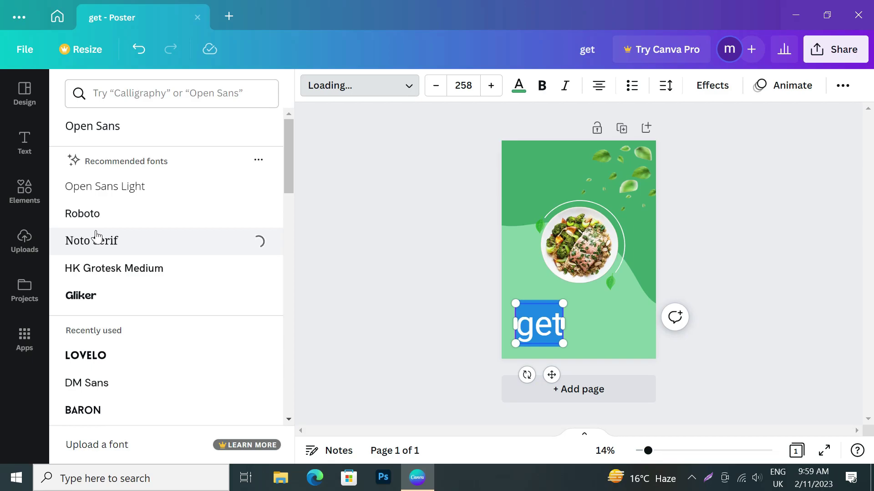
scroll(93, 237, down, 5)
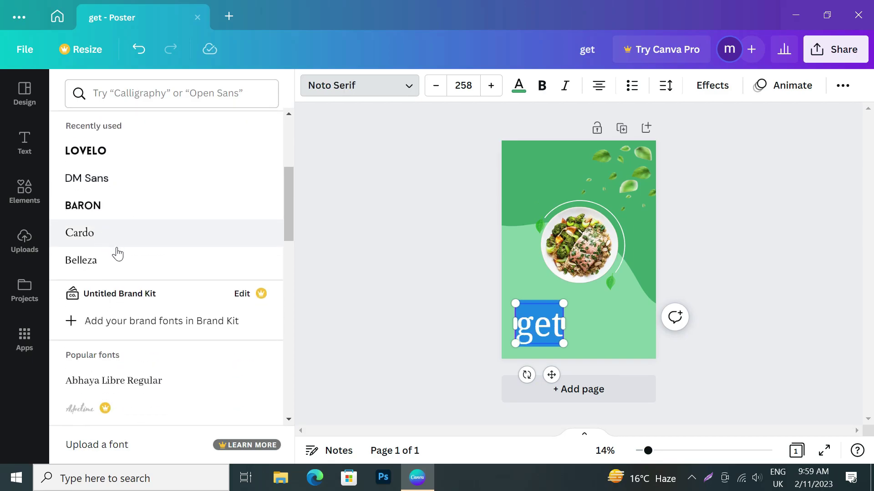
click(144, 173)
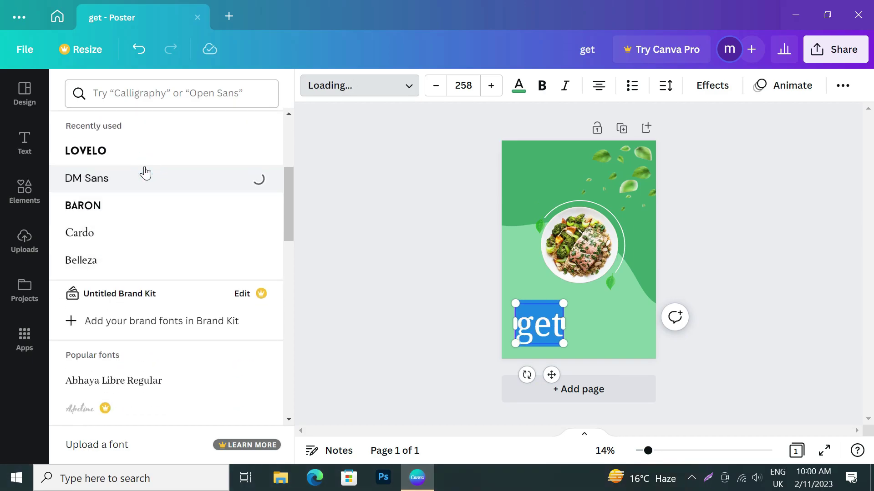
Try the Arimo and Glacial Indifference fonts on the "get" heading.
scroll(132, 338, down, 10)
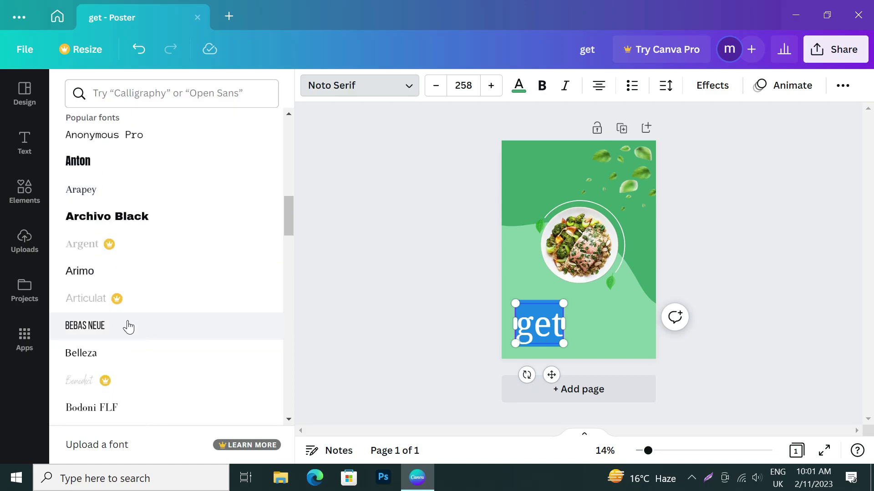
click(109, 278)
scroll(111, 286, down, 10)
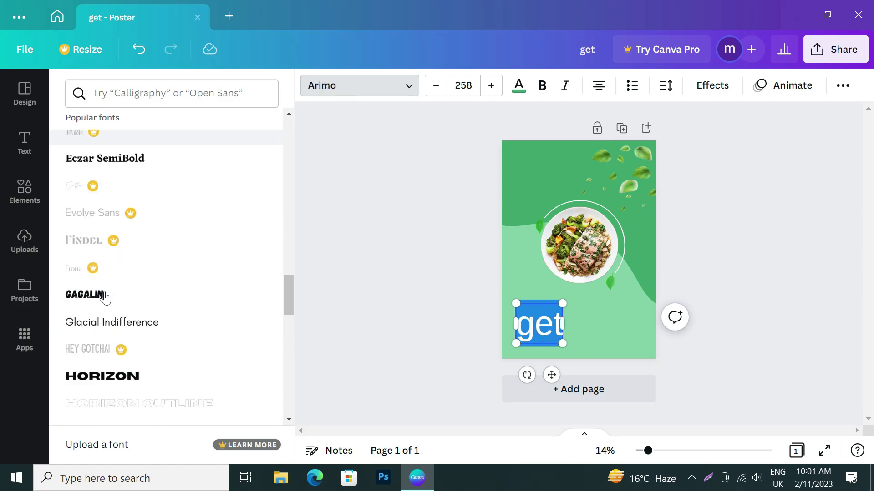
click(111, 272)
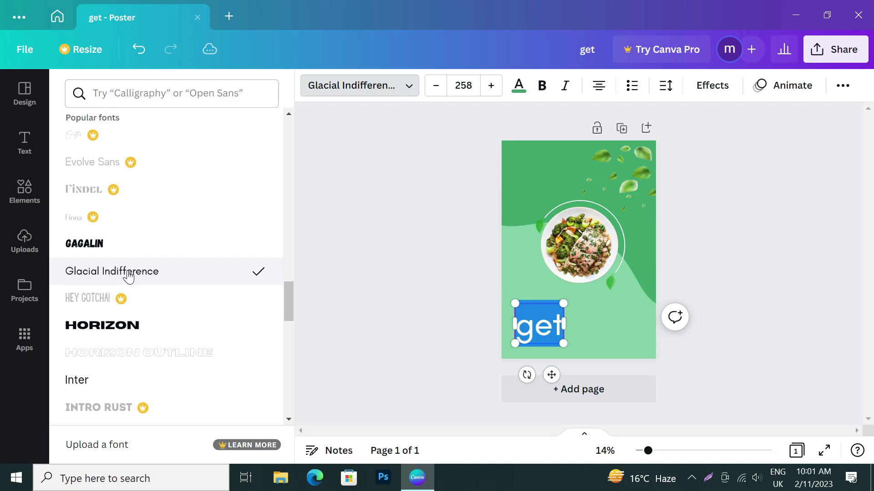
Set the "get" heading's font to Lora and shift it slightly closer to the poster's lower left corner.
scroll(119, 276, down, 5)
scroll(118, 276, down, 3)
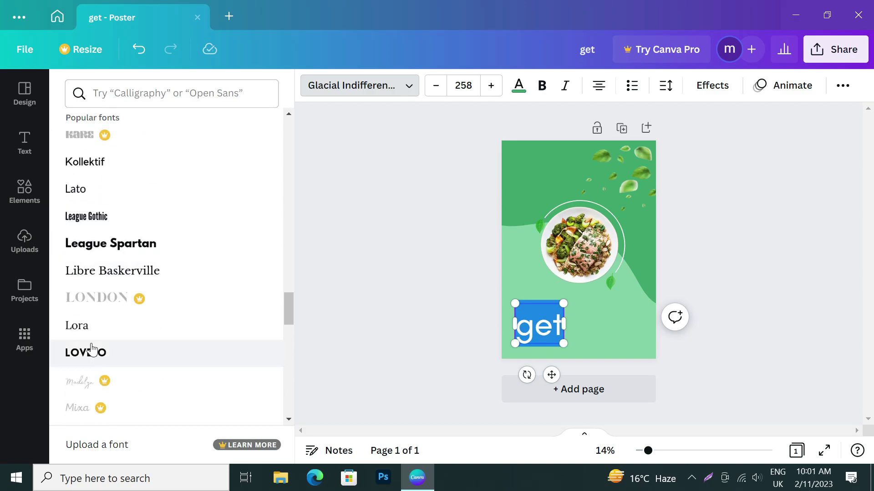
click(85, 336)
scroll(80, 338, down, 3)
click(419, 307)
drag(545, 337, 522, 326)
Add a non-bold heading to the poster reading "NOW".
click(179, 209)
key(BackSpace)
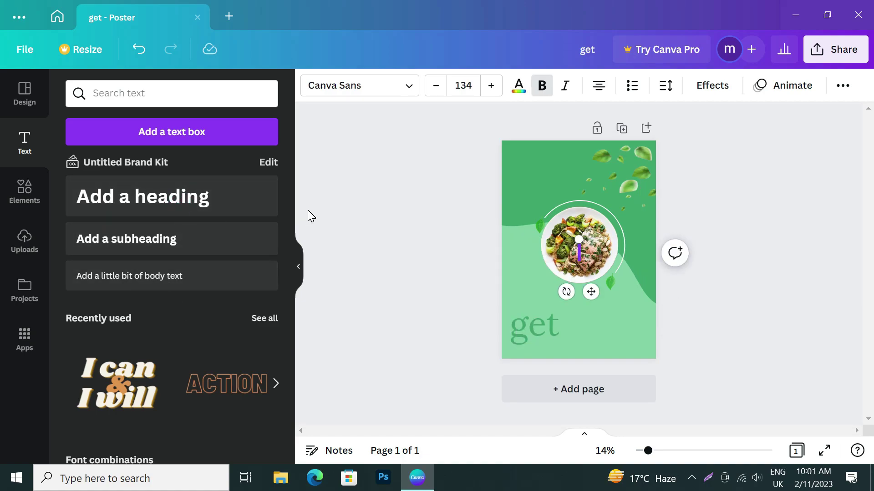
key(ctrl+b)
text(NOW)
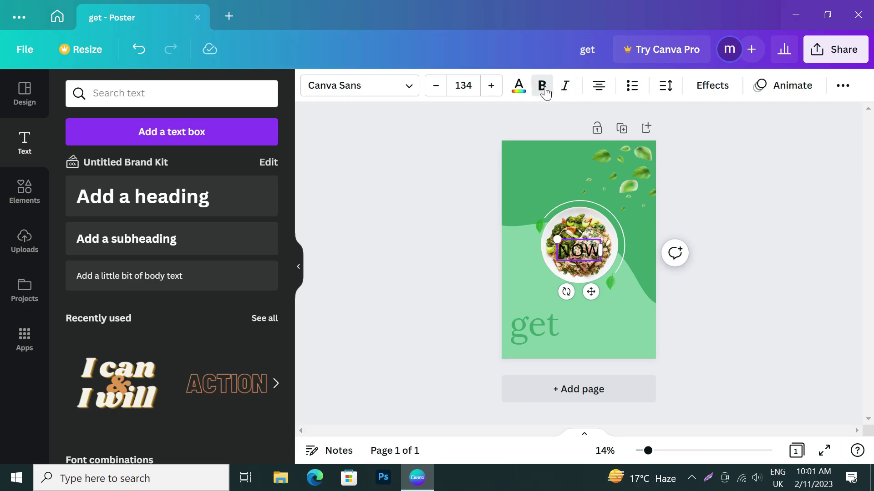
Recolor the "NOW" heading to the document's darker green and place it below "get" at about size 99.3.
key(ctrl+a)
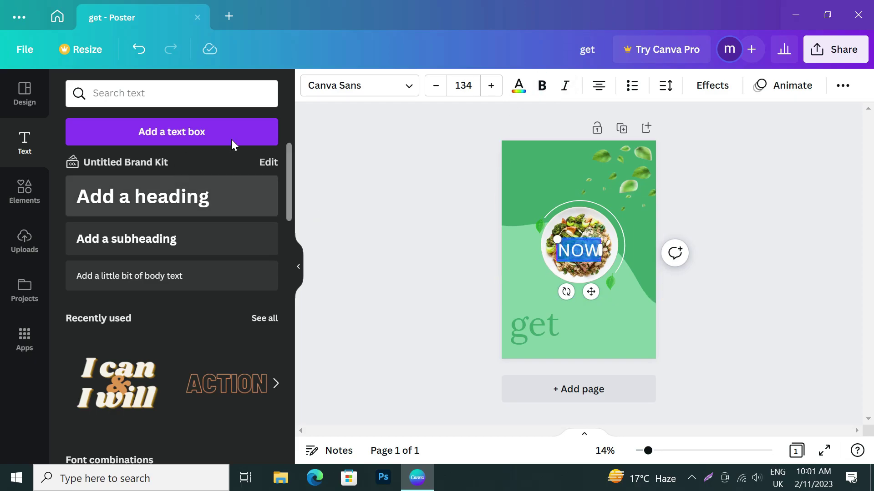
click(521, 87)
click(154, 152)
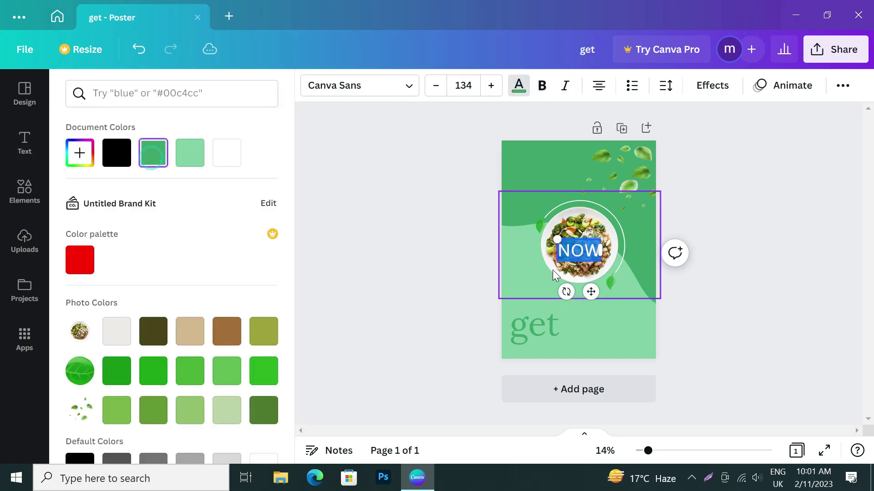
drag(590, 291, 571, 409)
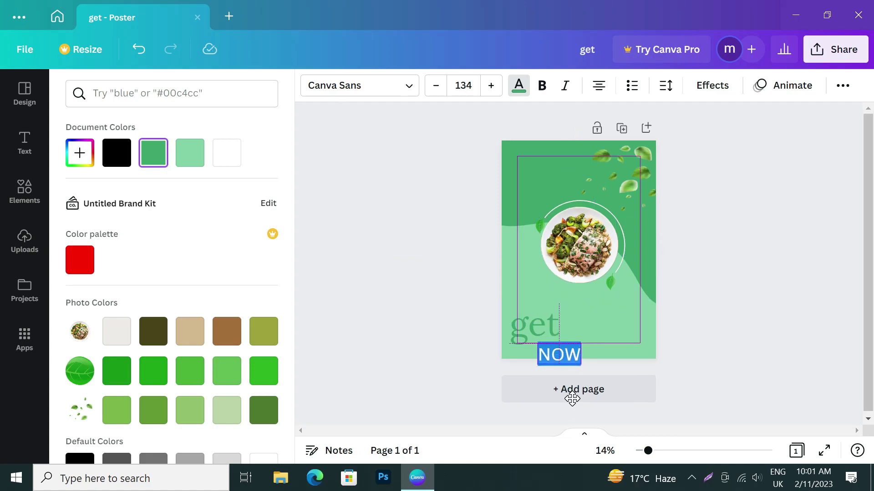
drag(543, 341, 546, 345)
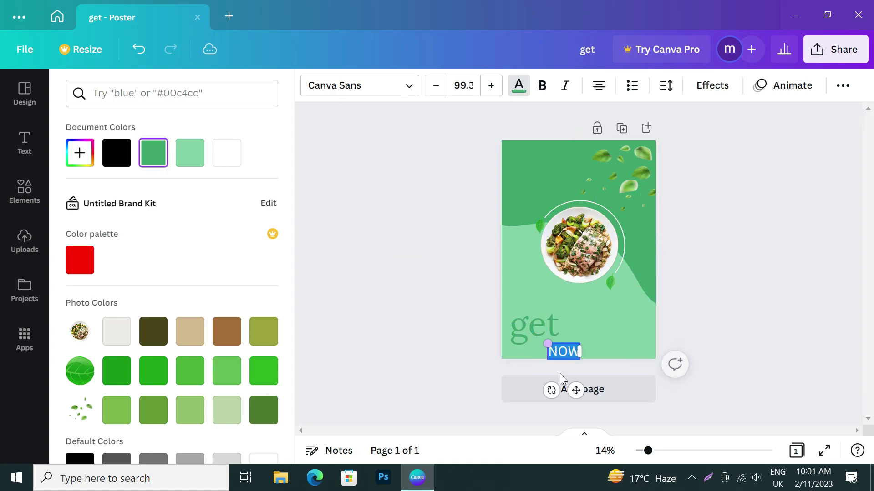
Shrink the "get" heading to about size 219 and tuck "NOW" closely beneath its right end.
click(525, 333)
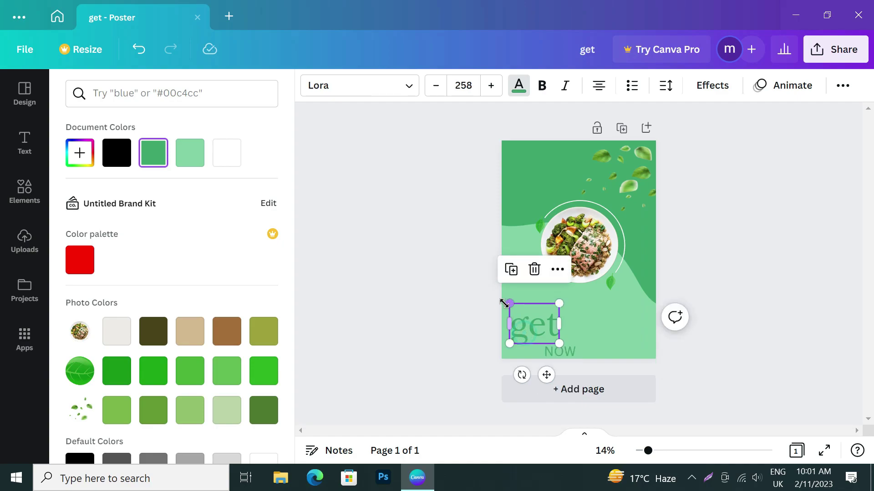
drag(508, 301, 521, 329)
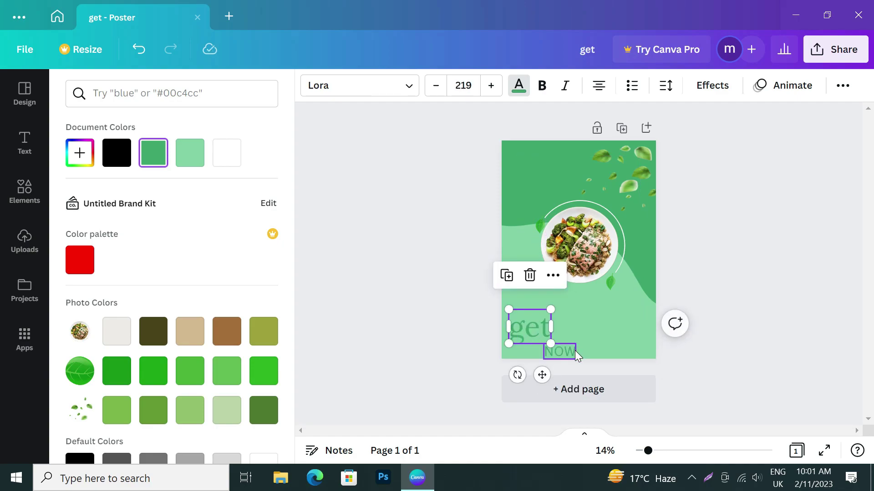
click(570, 352)
drag(571, 351, 561, 344)
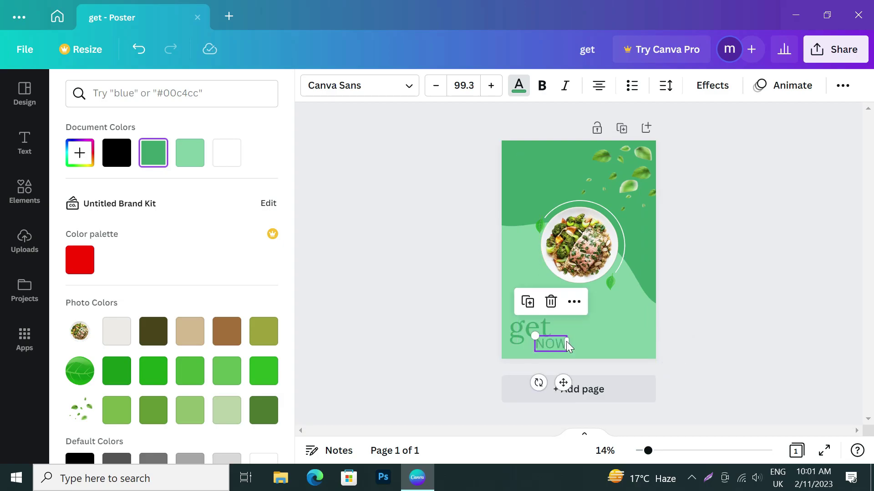
click(732, 324)
click(731, 324)
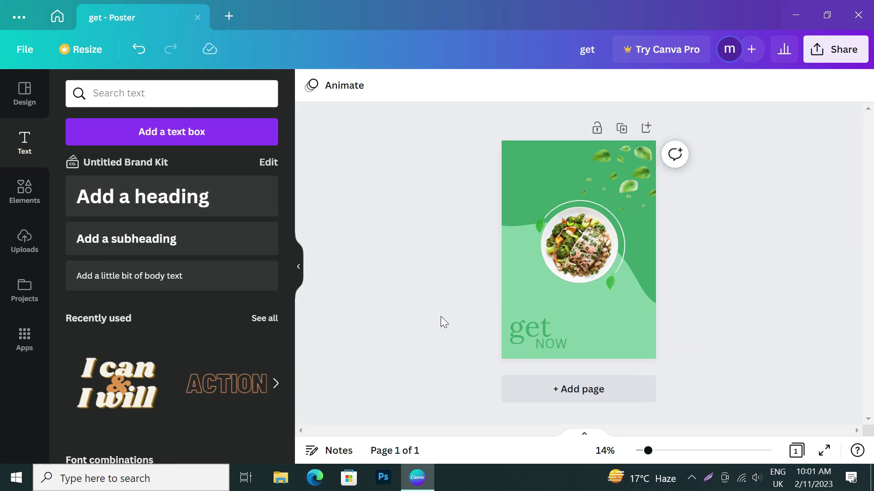
click(142, 201)
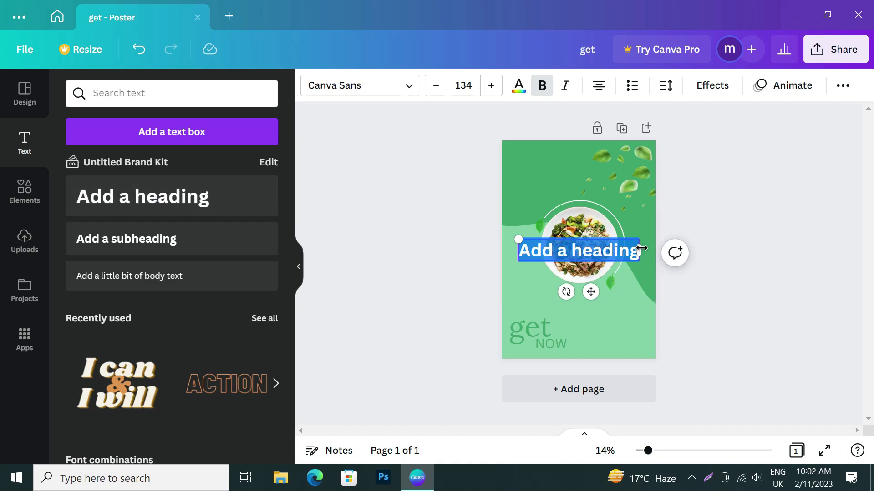
click(751, 208)
click(587, 249)
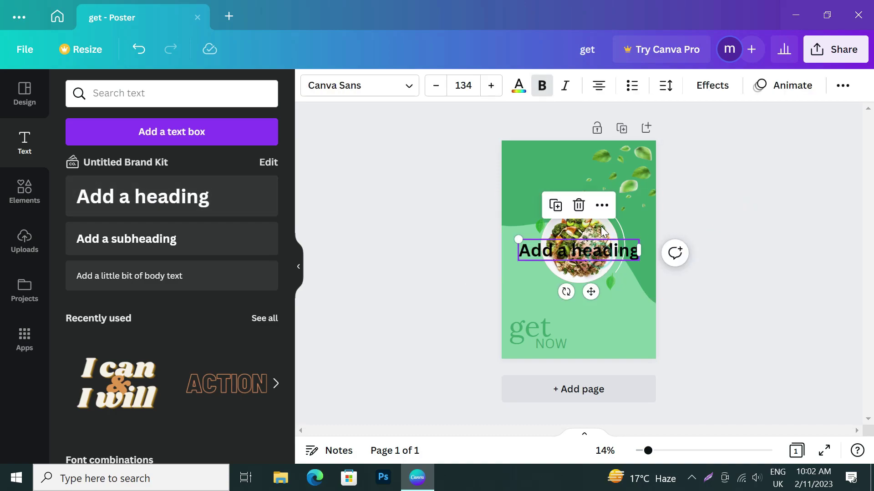
click(587, 207)
click(25, 191)
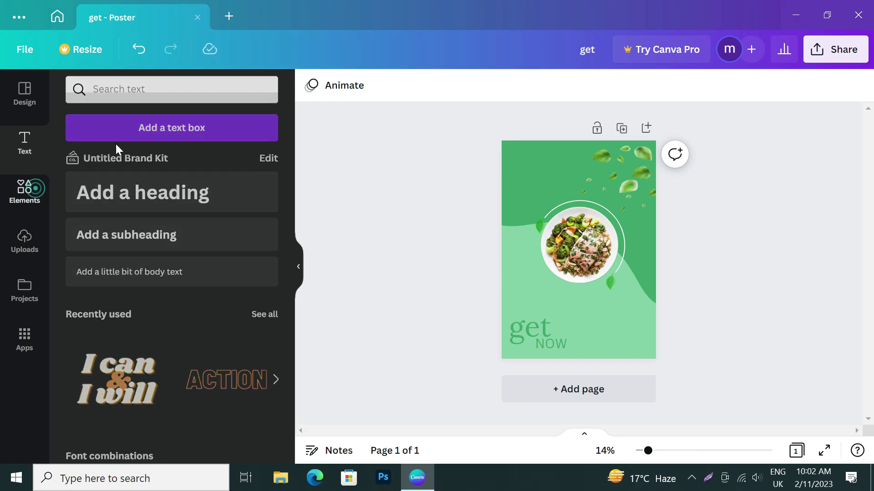
click(28, 146)
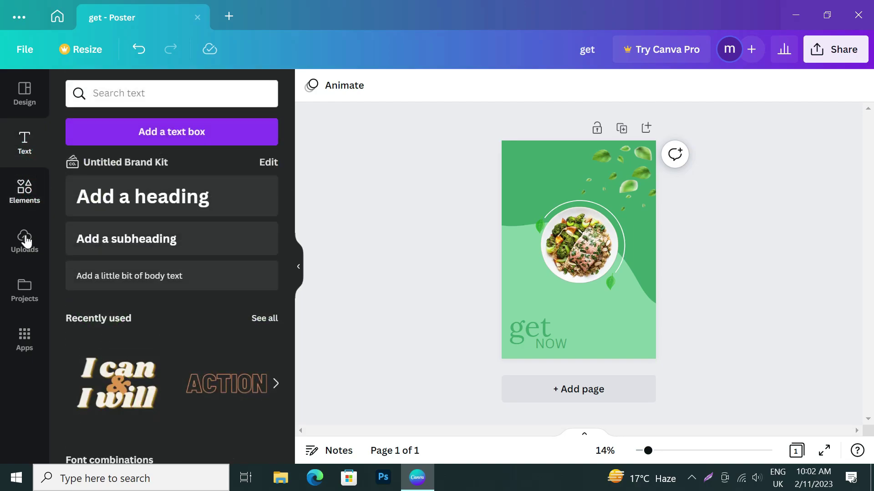
Search the uploaded files for "LINE".
click(25, 236)
click(146, 93)
text(LINE)
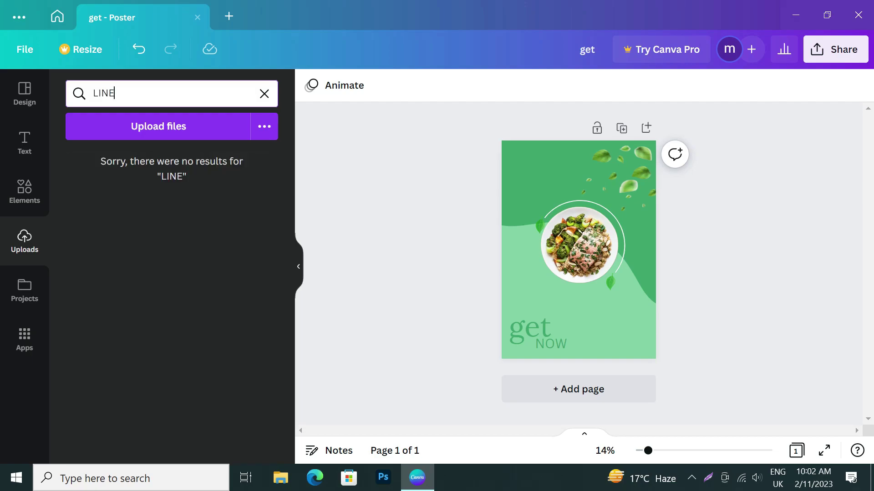
Search the design elements for "LINE" and add a plain straight line to the poster.
click(32, 193)
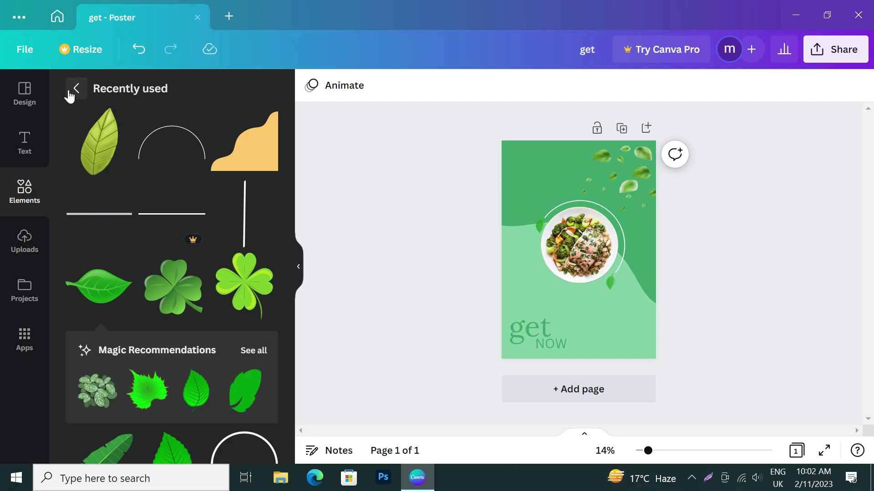
click(71, 90)
click(146, 90)
text(LIN)
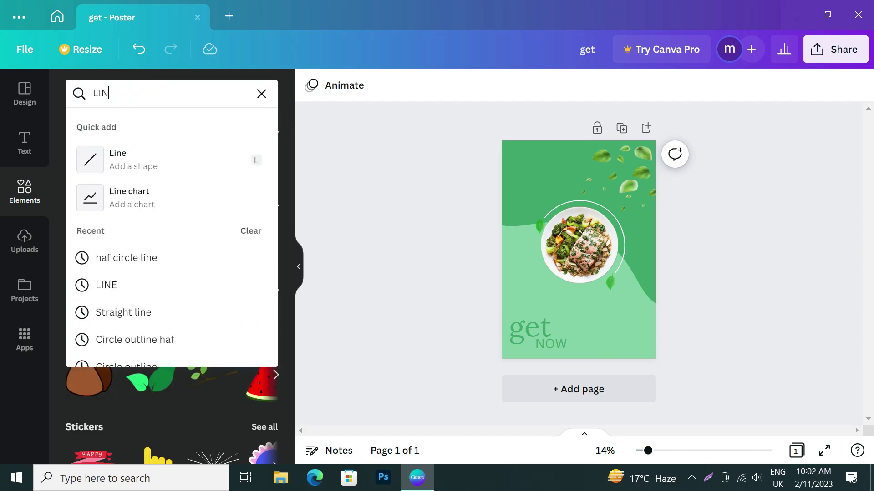
text(E)
key(Return)
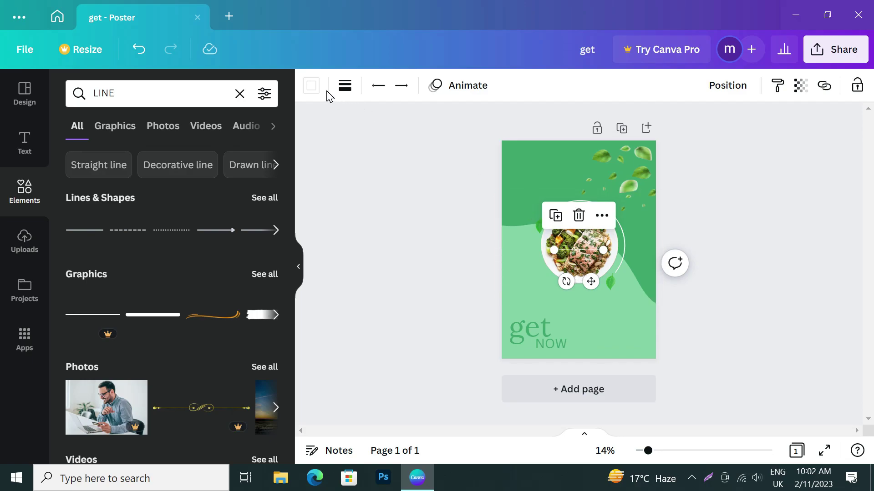
Set the straight line's weight to 13 and its colour to the document's darker green.
click(344, 86)
drag(364, 207, 367, 208)
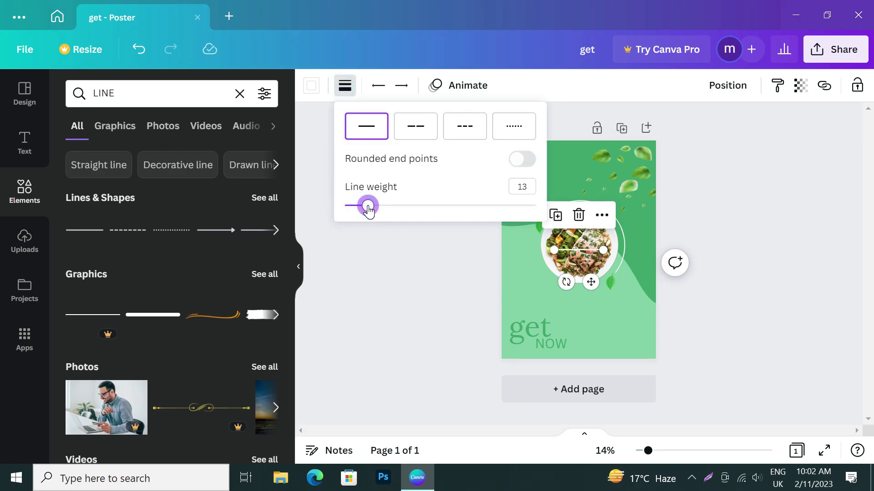
click(311, 86)
click(116, 152)
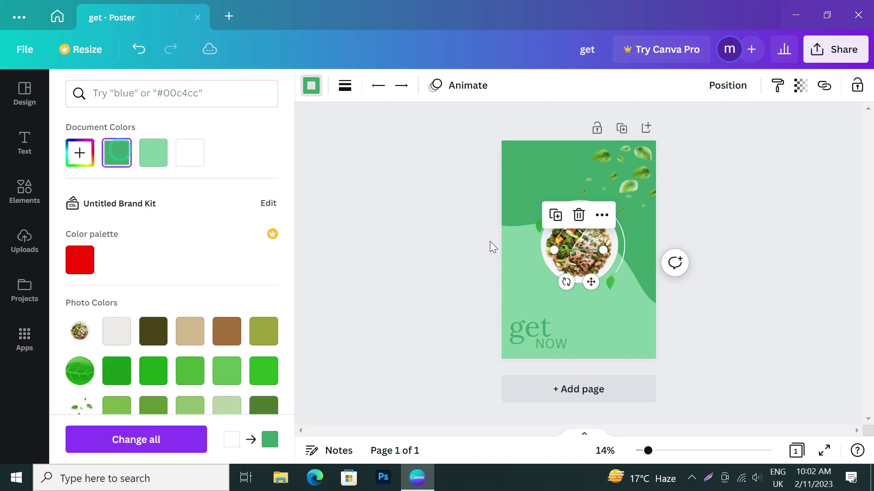
Shorten the green line, rotate it to vertical and place it just right of the "get NOW" text.
drag(596, 285, 592, 334)
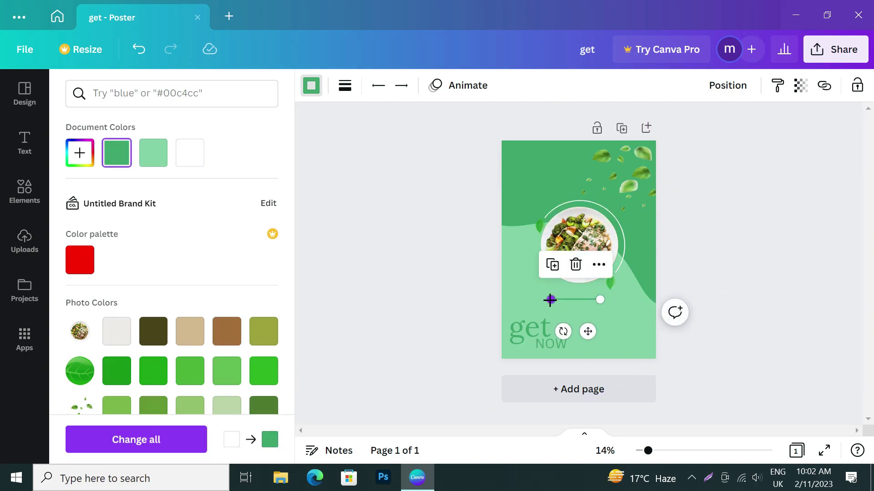
drag(551, 299, 564, 299)
drag(591, 327, 537, 347)
drag(564, 316, 535, 326)
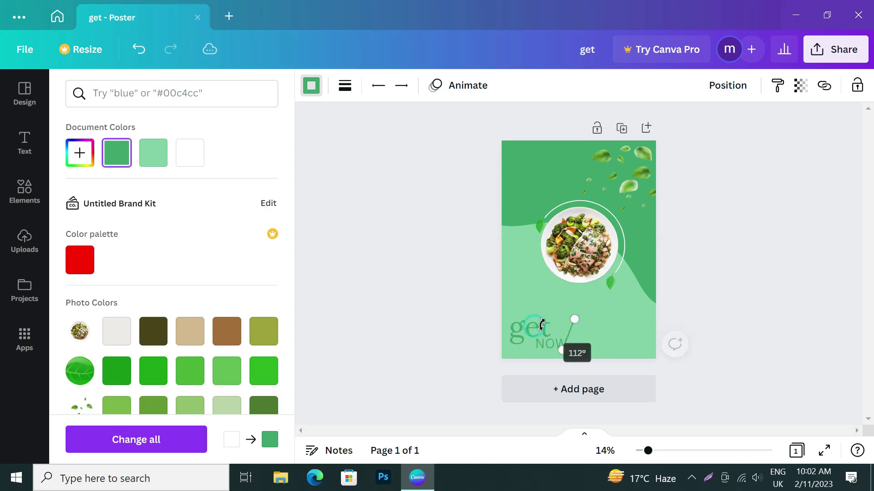
click(718, 297)
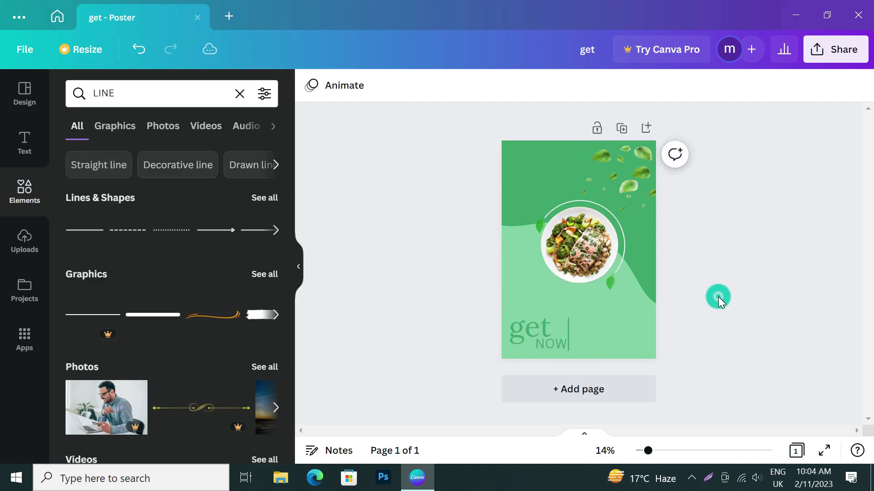
click(574, 326)
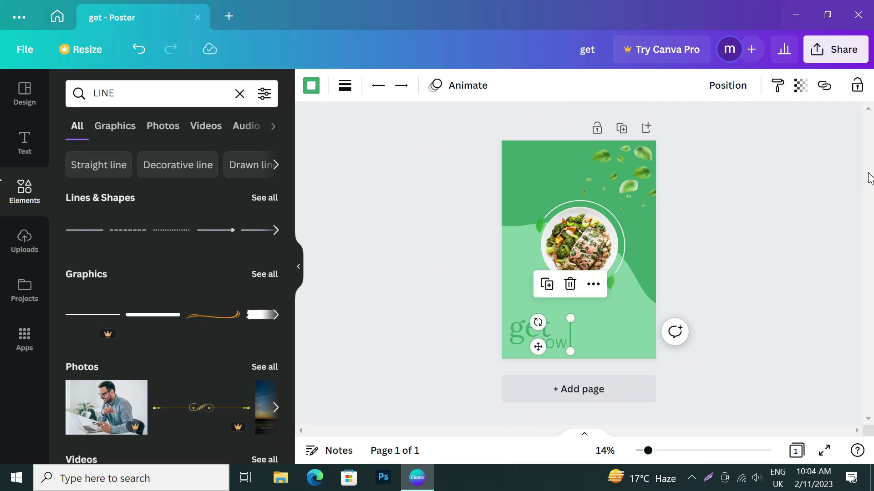
click(778, 154)
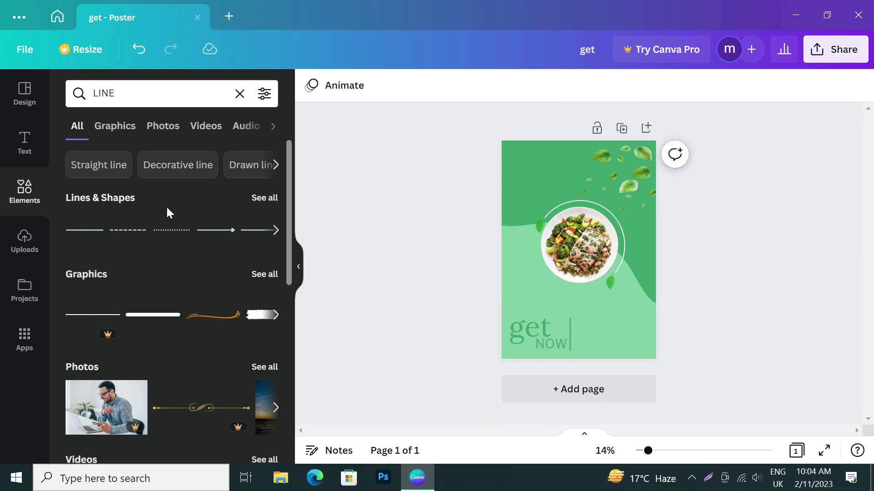
Add a non-bold heading to the poster reading "TO GET 20%".
click(17, 160)
click(210, 204)
key(BackSpace)
key(ctrl+b)
text(TO GET 20)
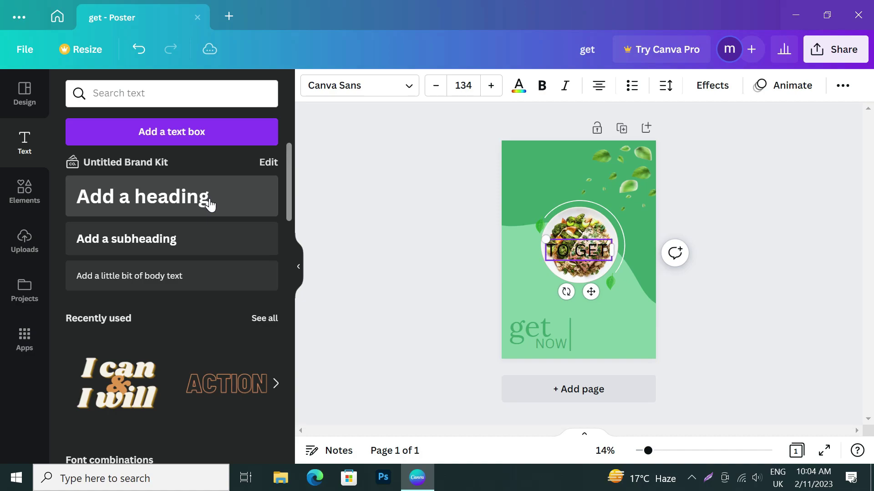
text(%)
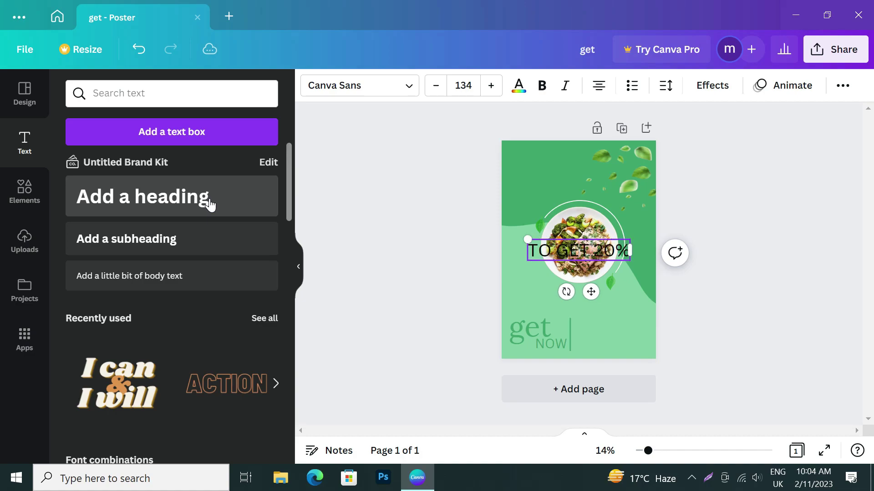
Set the font of the "TO GET 20%" heading to Lovelo.
click(541, 86)
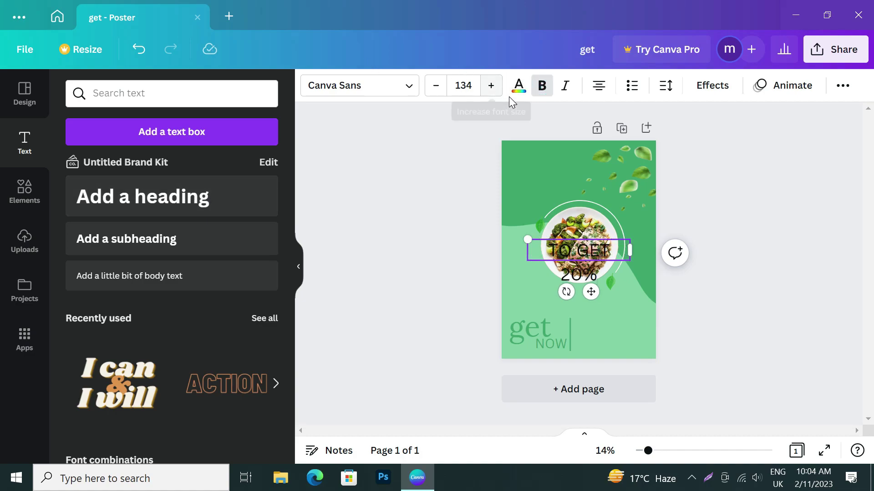
click(344, 91)
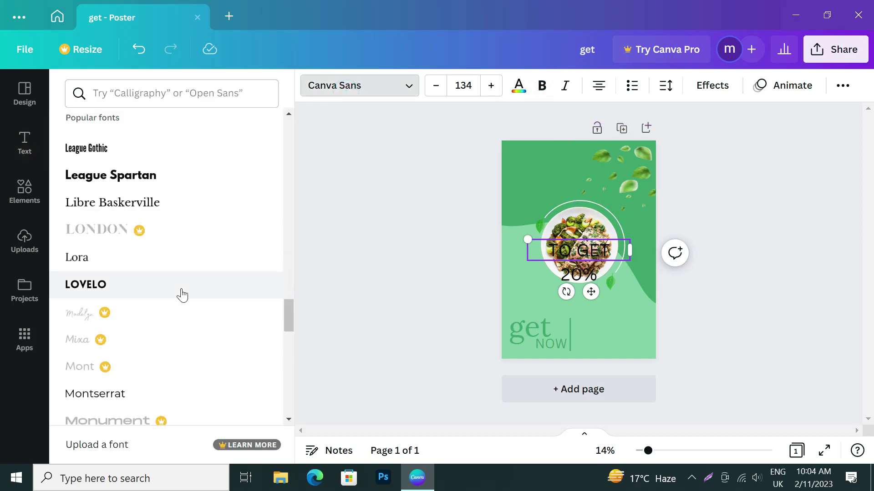
scroll(129, 298, up, 1)
click(119, 316)
Fit the "TO GET 20%" text on one line, shrink it to about size 90.8 and place it beside the upper part of the vertical divider.
drag(630, 250, 691, 245)
drag(617, 293, 628, 380)
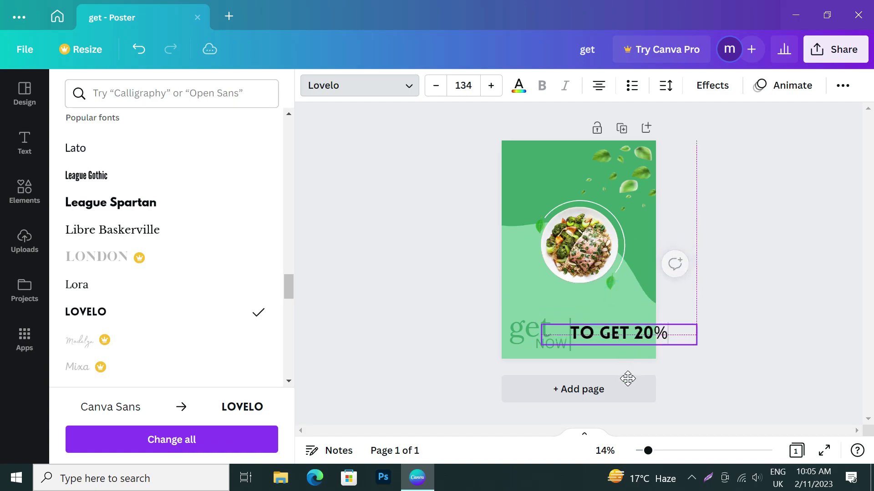
drag(543, 326, 588, 332)
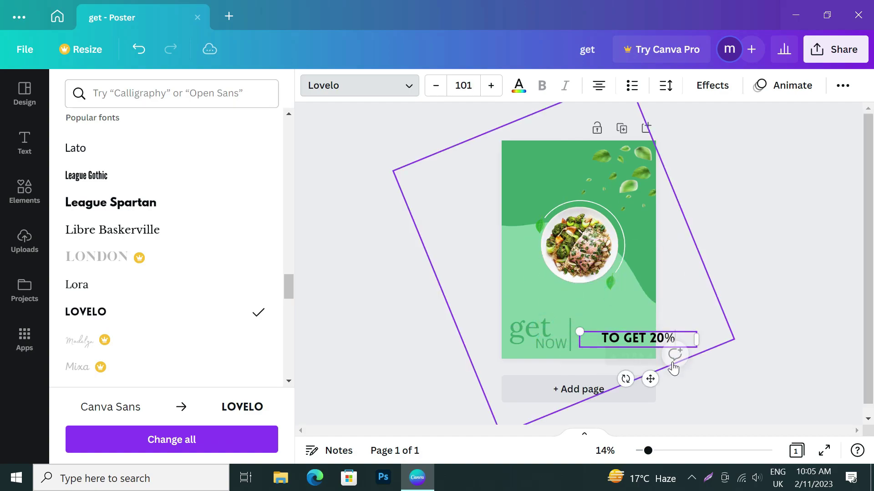
drag(650, 376, 622, 362)
drag(551, 322, 564, 319)
drag(626, 364, 617, 363)
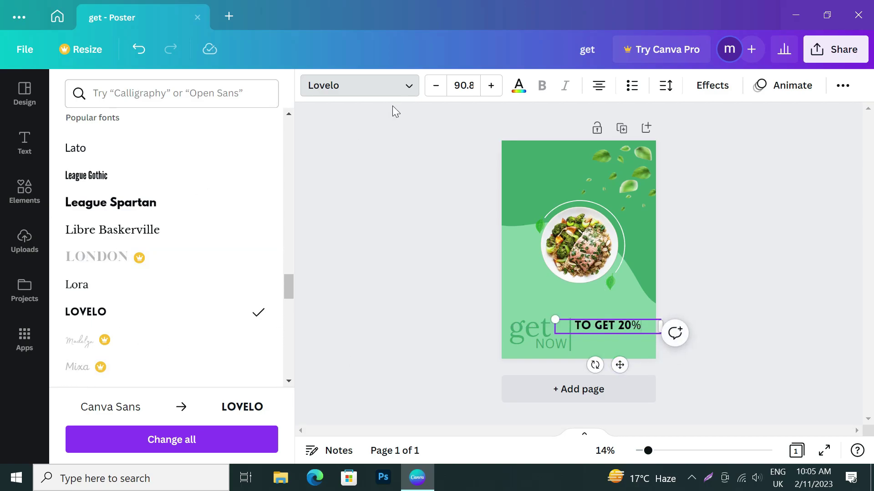
Colour the "TO GET 20%" text with the document's darker green.
click(519, 85)
click(154, 155)
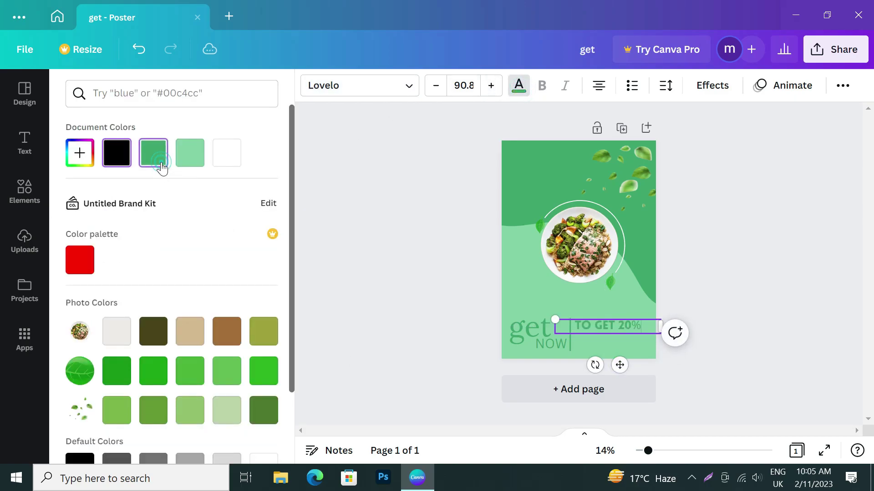
click(364, 250)
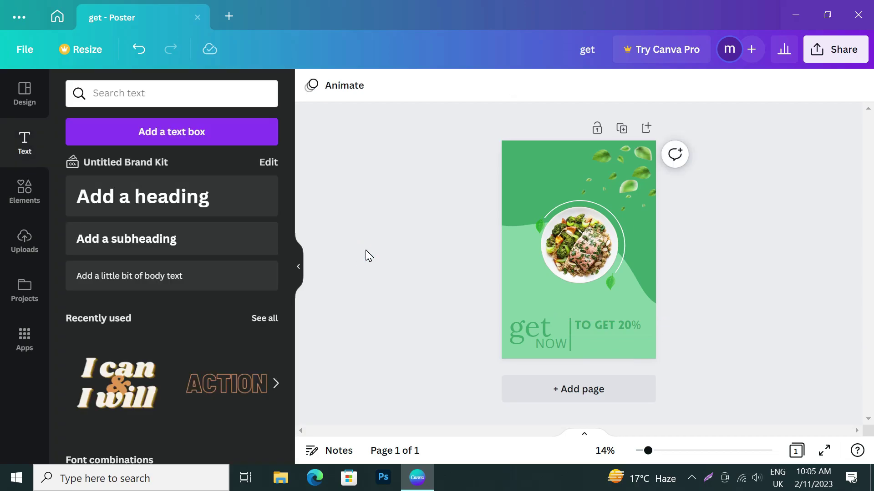
Add a non-bold heading reading "DISCOUNT" and set its font to Lovelo.
click(111, 184)
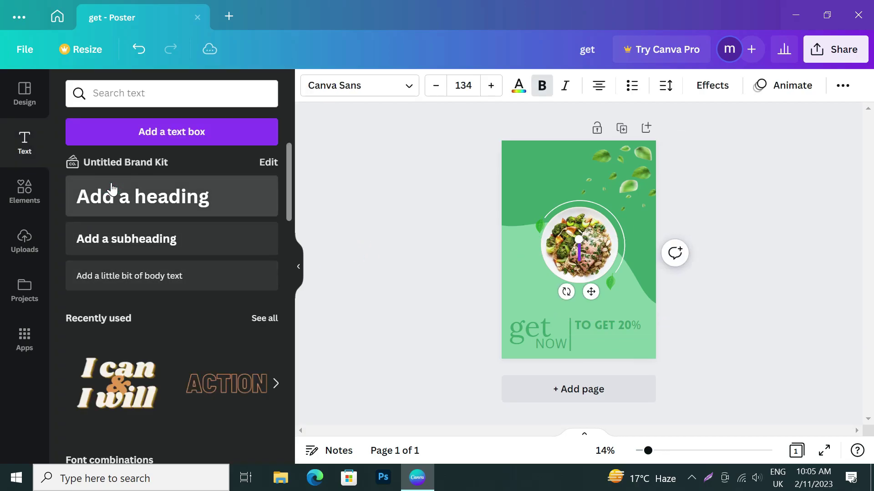
text(DISC)
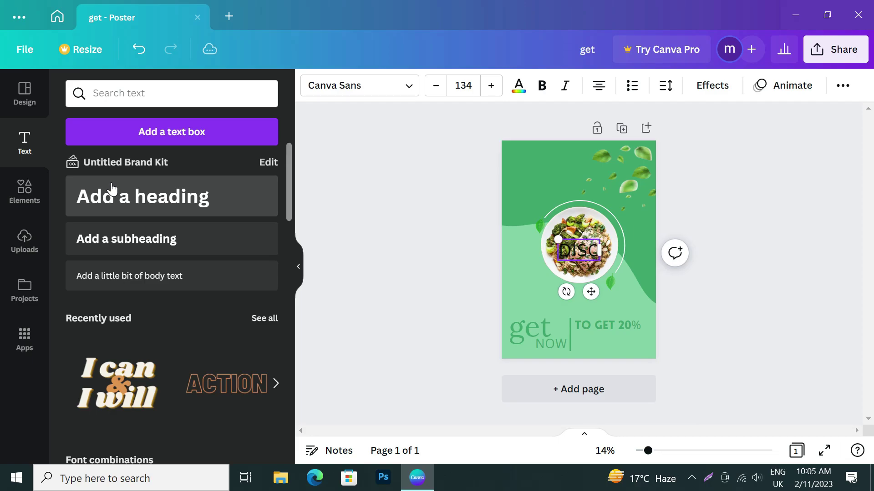
text(OUNT)
click(412, 89)
click(126, 337)
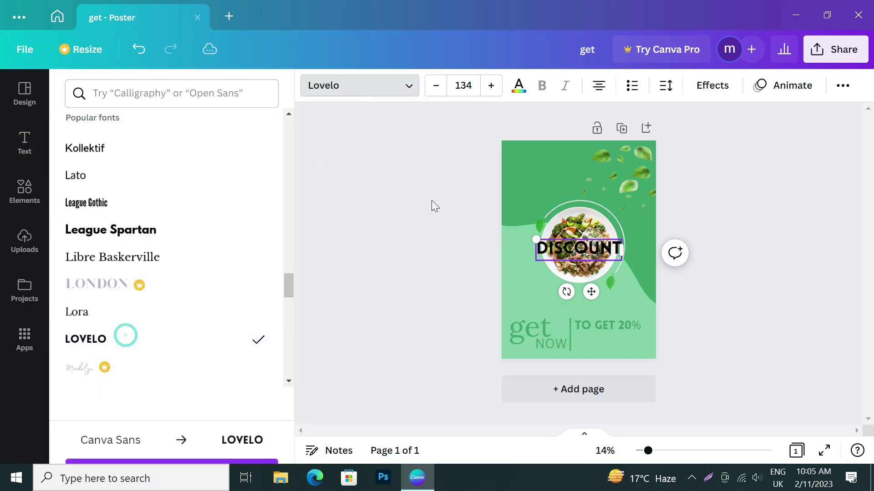
Give the "DISCOUNT" text a custom very dark green, #2E4035, derived from the document's darker green.
click(521, 87)
click(117, 152)
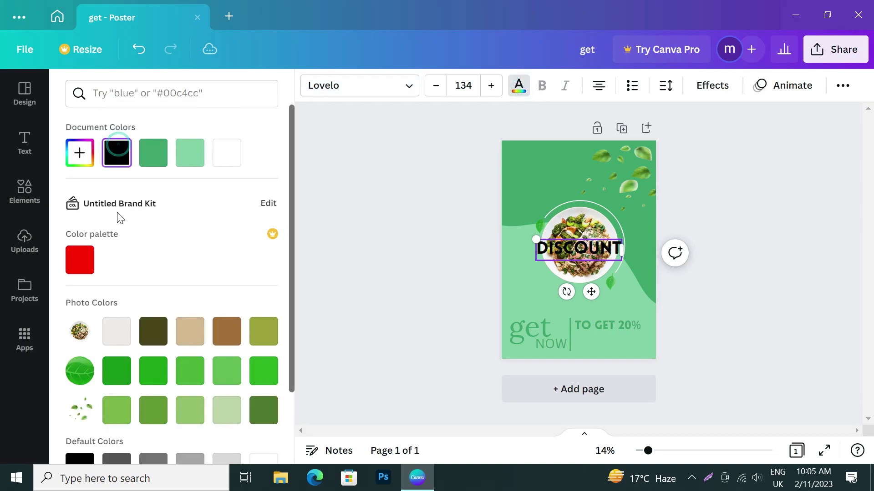
click(89, 159)
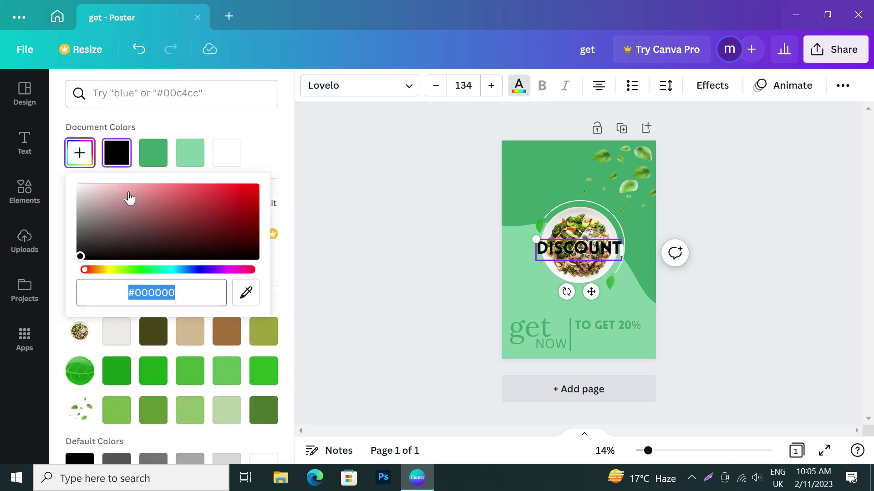
click(153, 152)
click(84, 151)
mouse_move(148, 228)
mouse_down()
mouse_move(131, 226)
mouse_move(129, 242)
mouse_up()
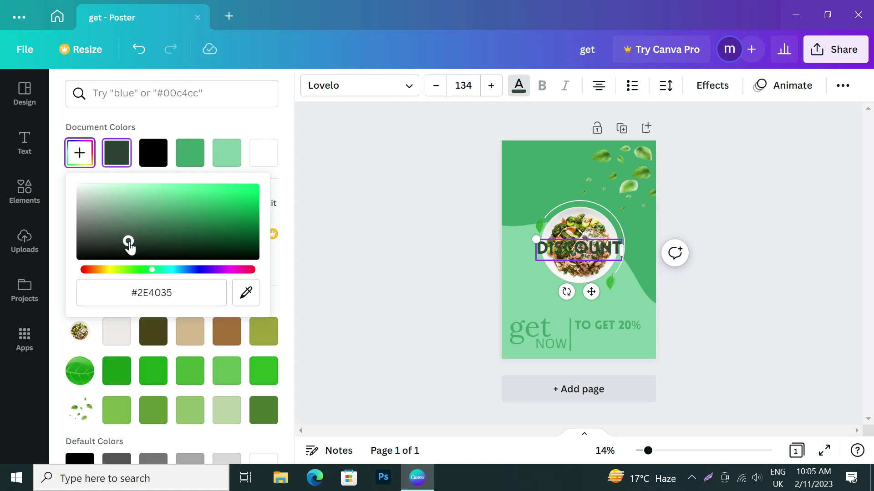
Shrink the "DISCOUNT" text to size 115 and place it directly below "TO GET 20%", right of the divider.
drag(591, 292, 614, 376)
drag(562, 328, 576, 329)
drag(622, 376, 620, 377)
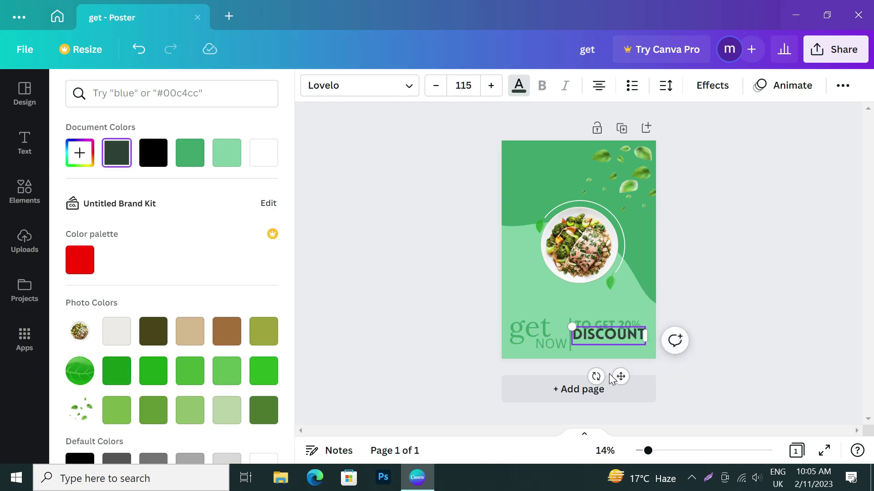
mouse_move(621, 376)
mouse_down()
mouse_move(623, 393)
mouse_move(623, 383)
mouse_up()
click(701, 288)
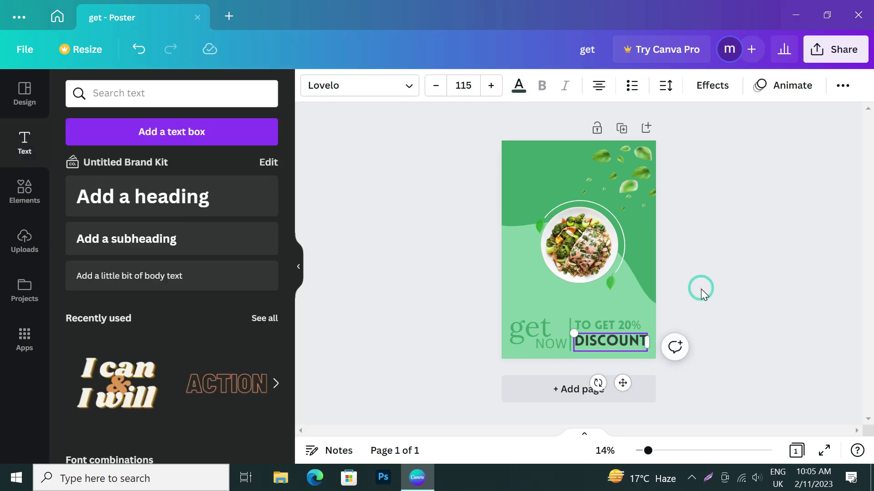
Reduce "DISCOUNT" to size 108 and nudge it left so it aligns with the start of "TO GET 20%".
click(642, 341)
drag(573, 335, 578, 335)
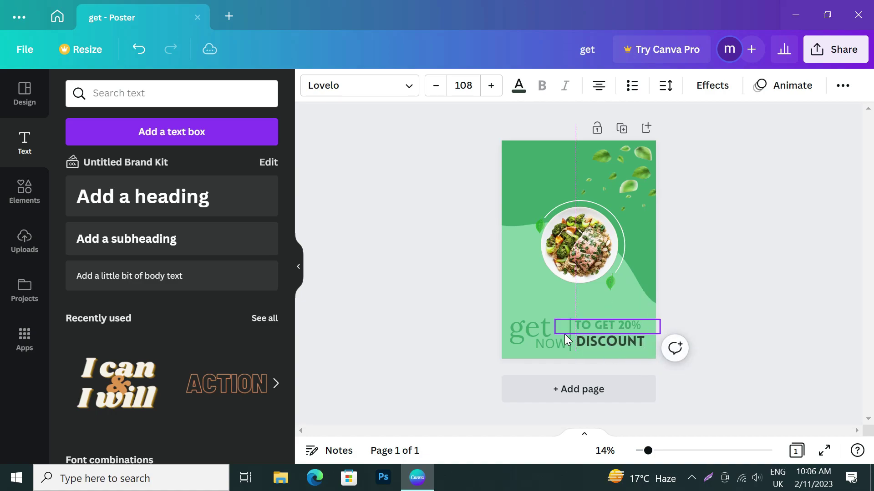
key(Left)
key(Left)
key(Left)
key(Left)
key(Left)
key(Left)
key(Left)
key(Left)
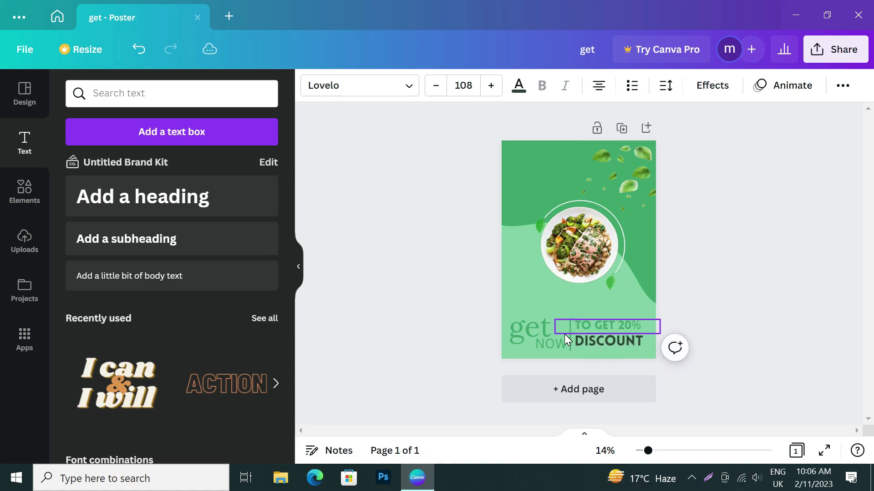
click(814, 278)
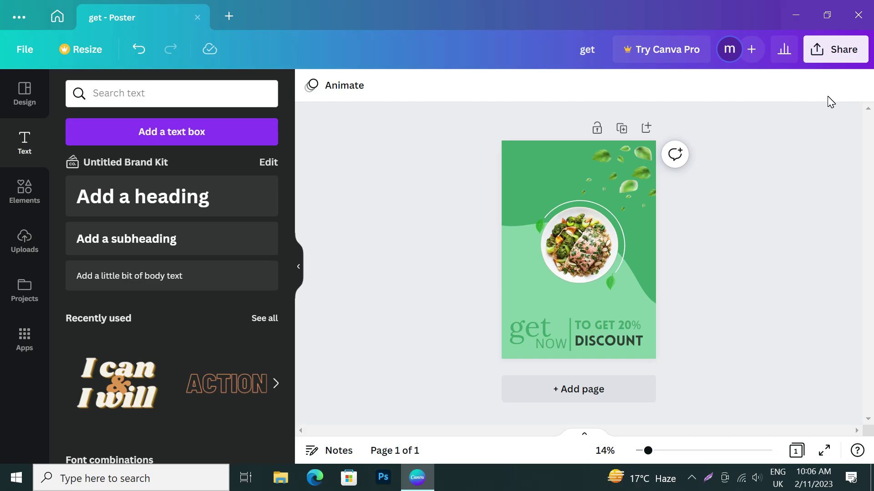
Download the finished poster as a PNG file at size 1.
click(818, 60)
click(717, 380)
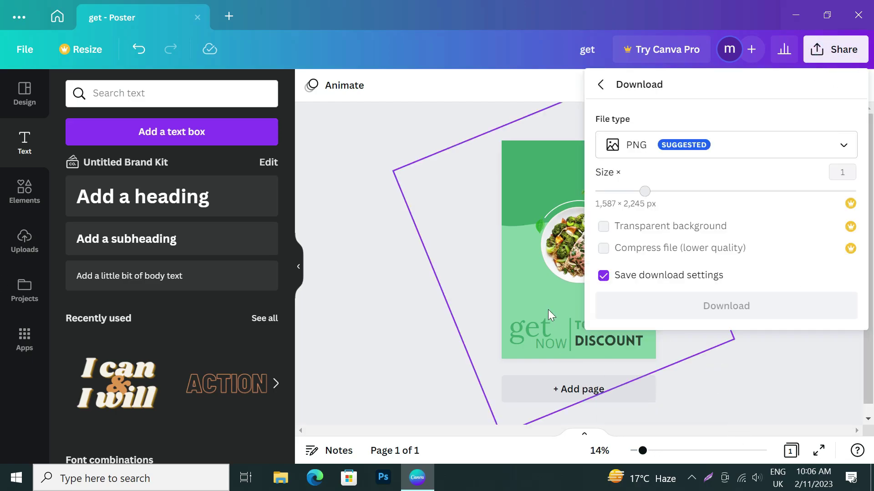
click(642, 307)
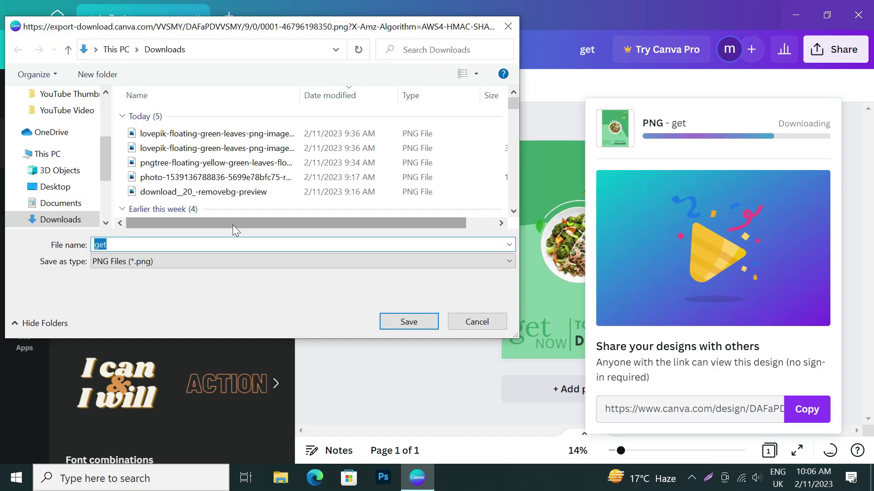
Browse the New Volume (D:) drive for a folder in which to save the "get" PNG.
scroll(90, 217, down, 1)
scroll(89, 216, down, 1)
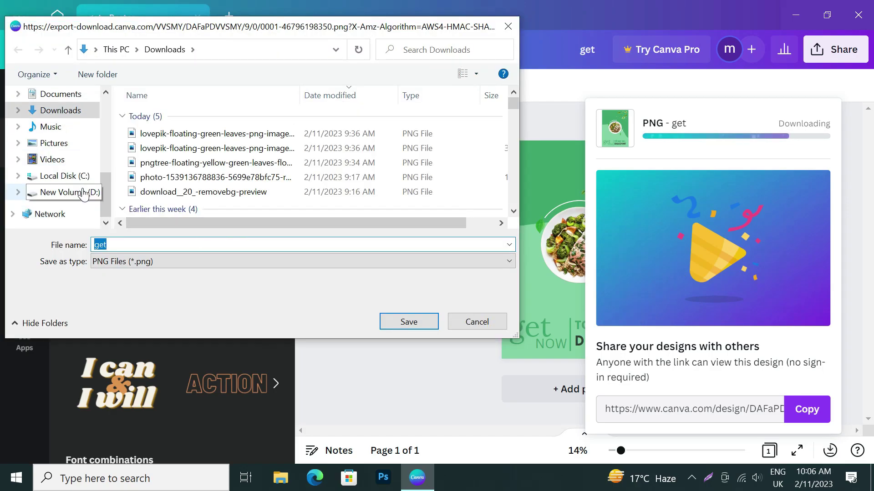
click(89, 193)
scroll(250, 173, down, 2)
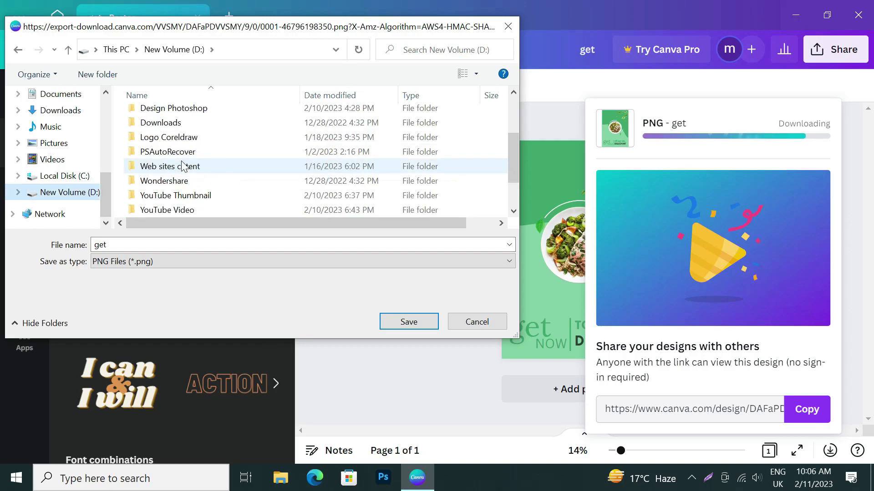
scroll(186, 165, down, 1)
scroll(172, 191, up, 3)
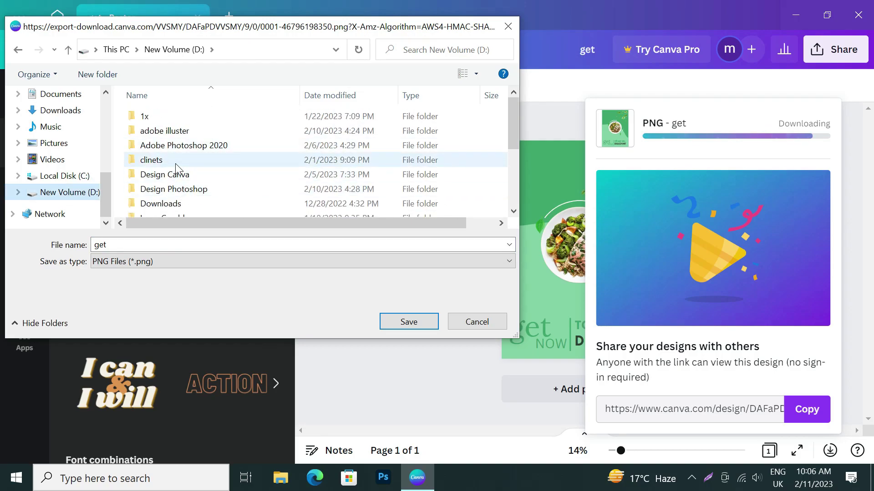